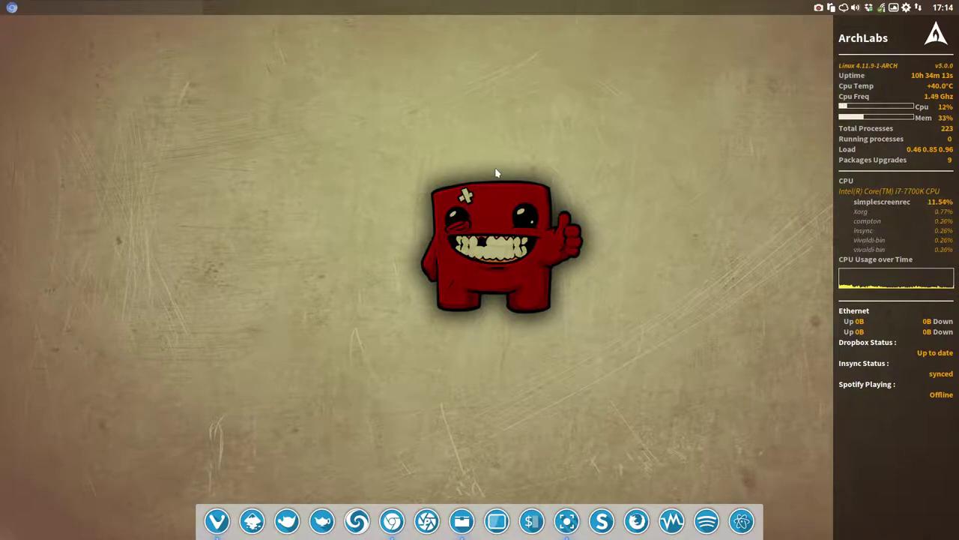
Launch Termite to show the neofetch summary listing the Sardi-Flexible-Colora icon theme.
key(super+t)
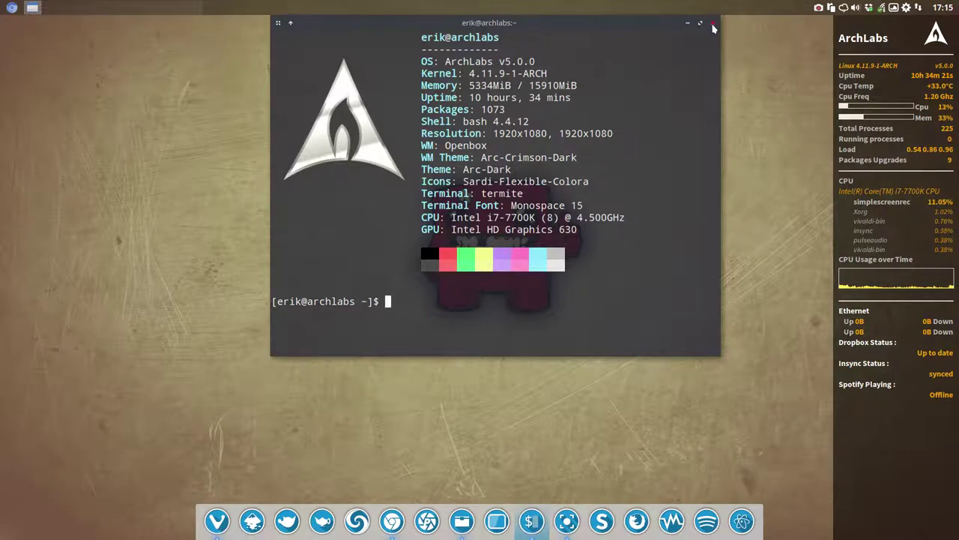
Close the terminal and bring up the Icons tab of Appearance settings from the desktop menu.
click(713, 28)
right_click(422, 193)
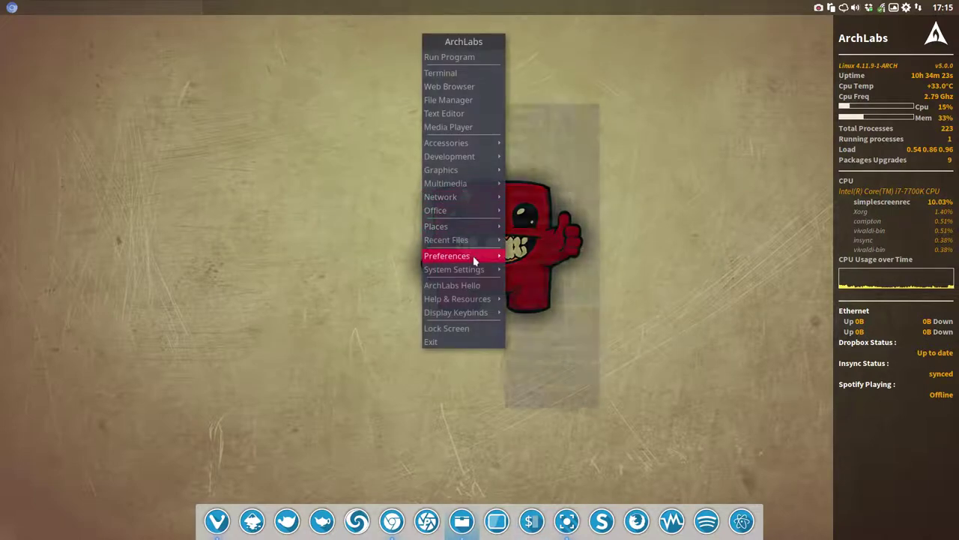
mouse_move(472, 255)
click(533, 196)
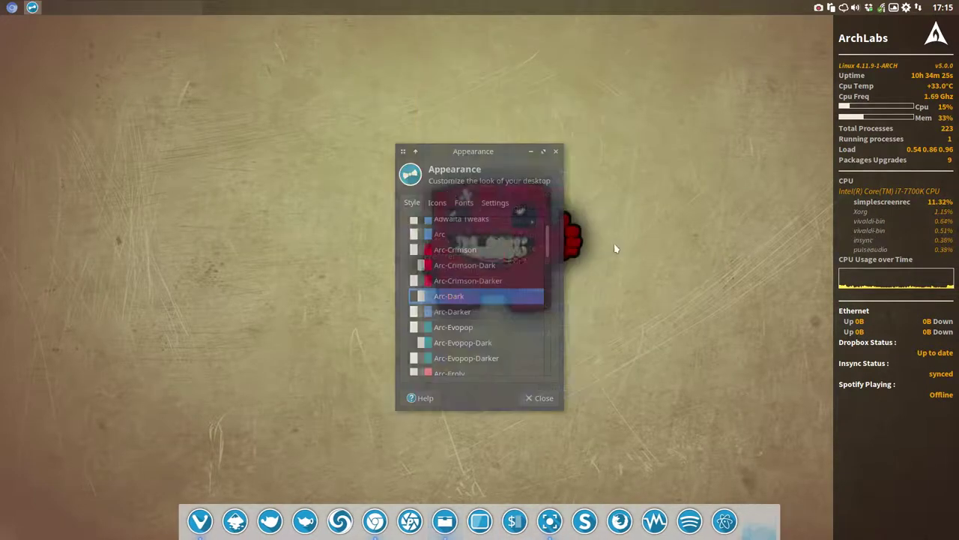
click(436, 204)
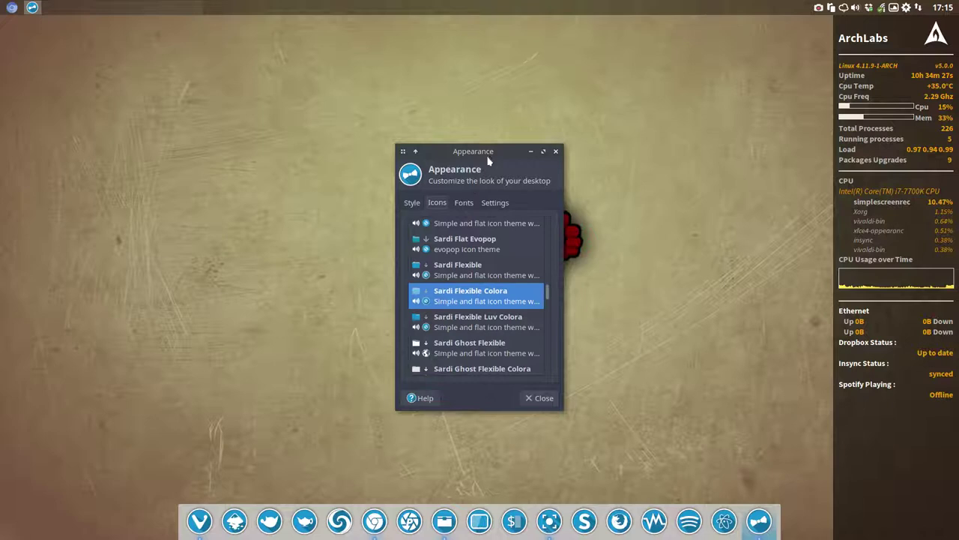
drag(488, 159, 515, 101)
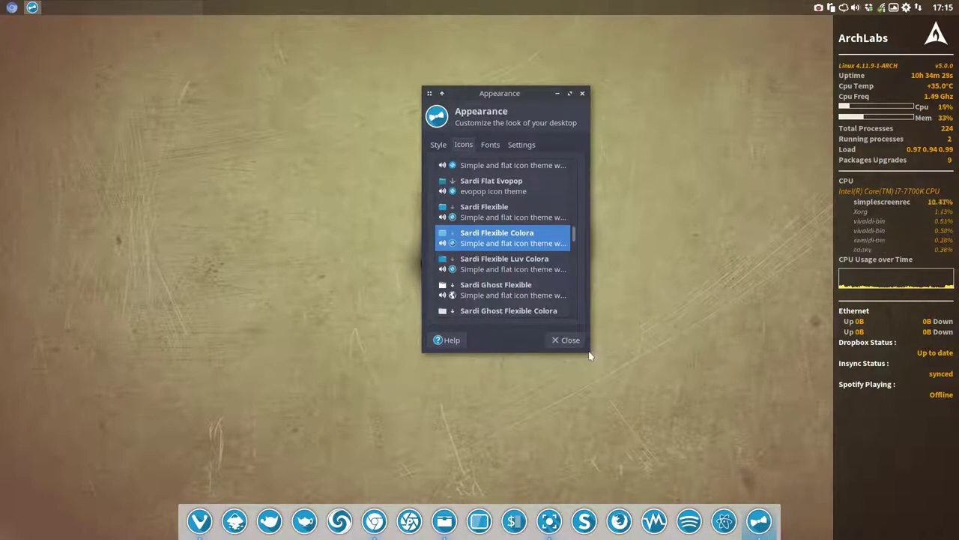
Preview the Sardi Arc, Sardi and Sardi Colora icon themes.
scroll(494, 217, up, 5)
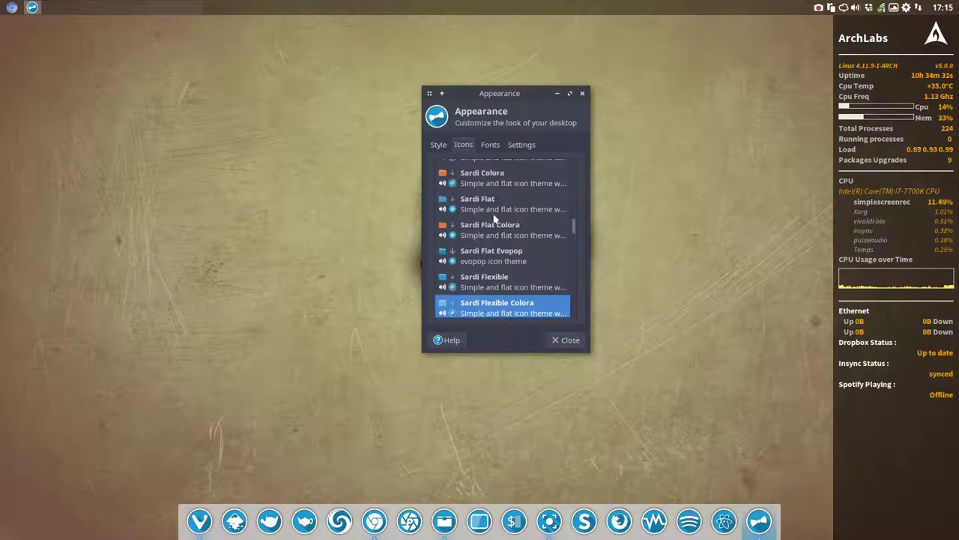
scroll(494, 217, up, 2)
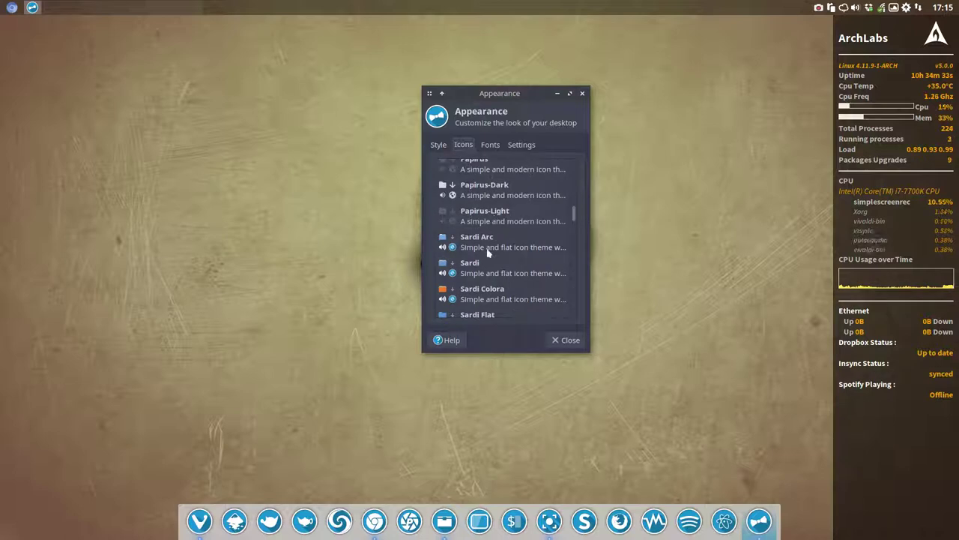
click(488, 247)
click(490, 270)
click(491, 292)
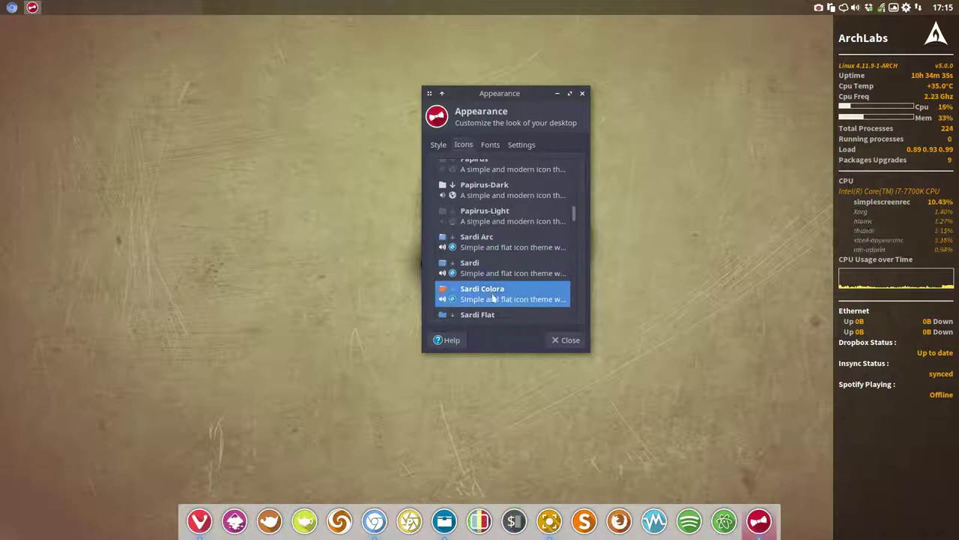
Scroll down the list and apply the Sardi Ghost Flexible icon theme.
scroll(494, 297, down, 3)
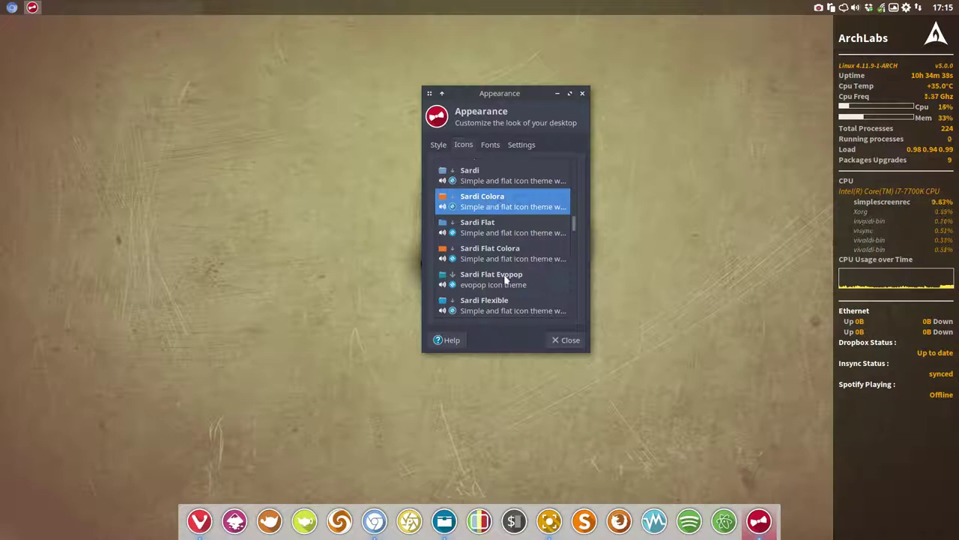
scroll(506, 284, down, 1)
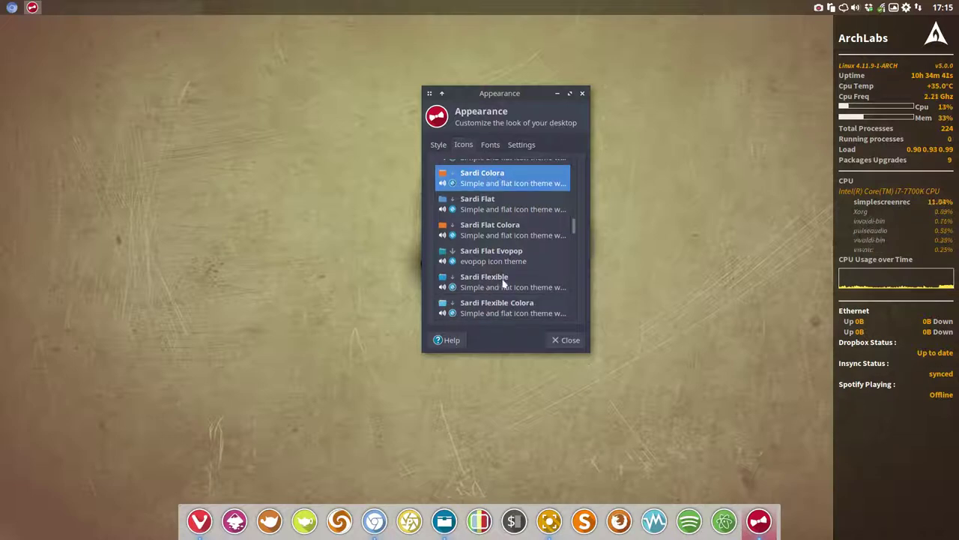
scroll(504, 282, down, 1)
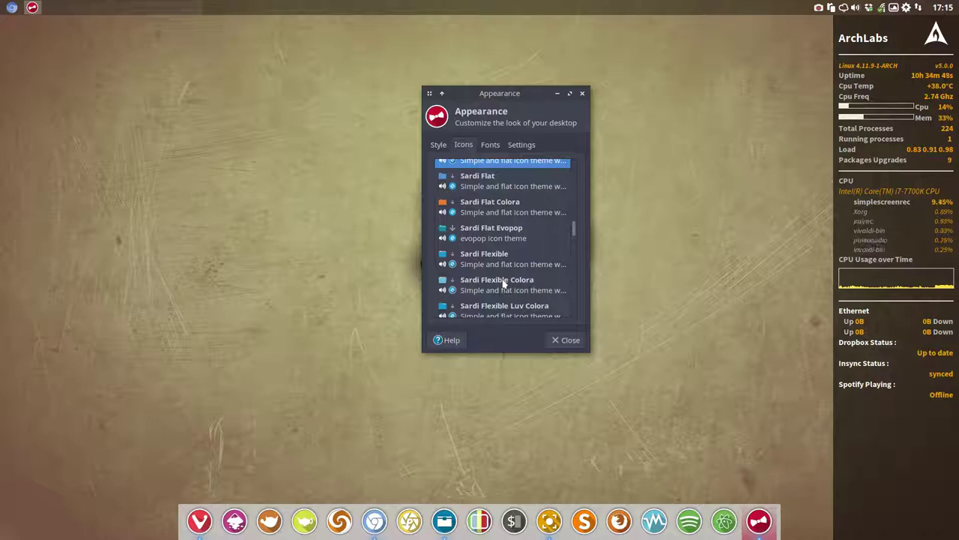
scroll(503, 283, down, 3)
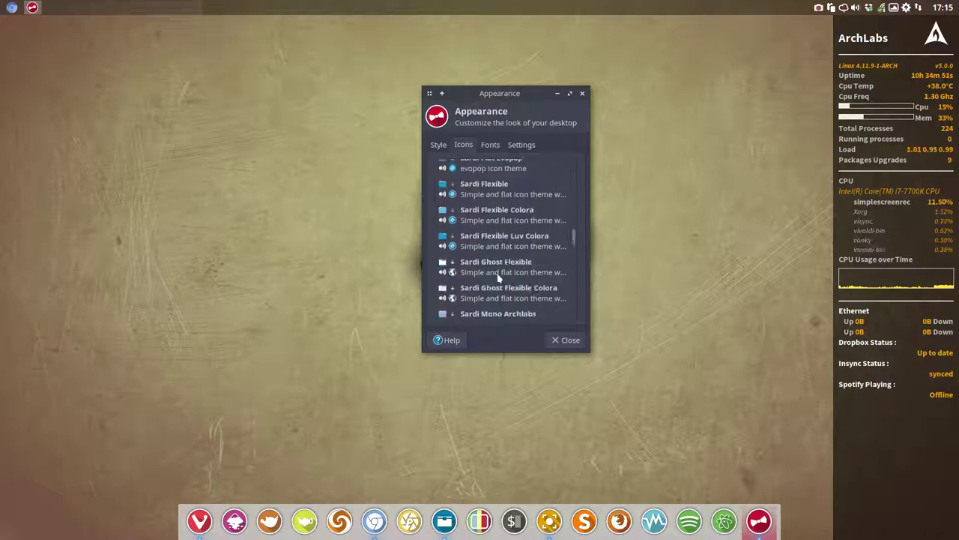
click(496, 274)
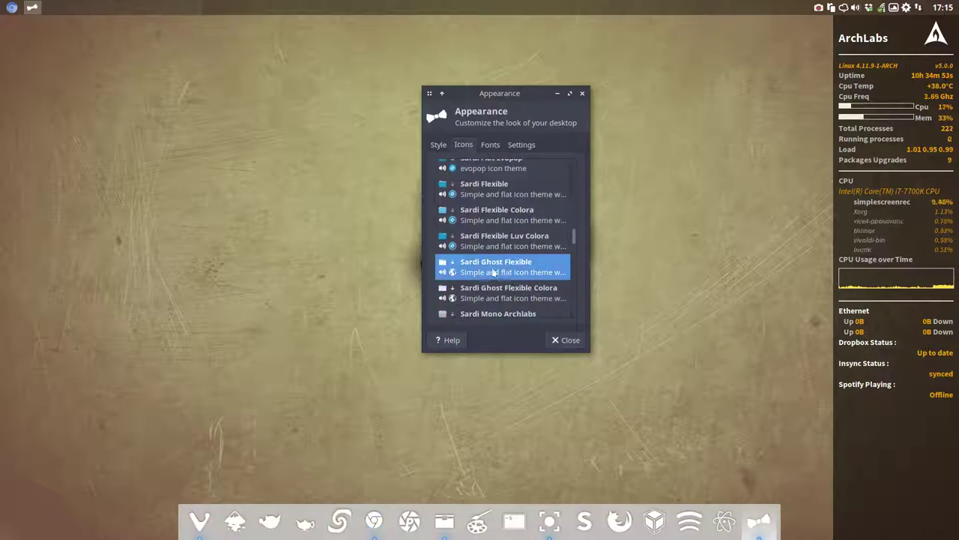
In Plank preferences, switch the dock theme from Kit-Kat through HUD to HTC.
right_click(200, 525)
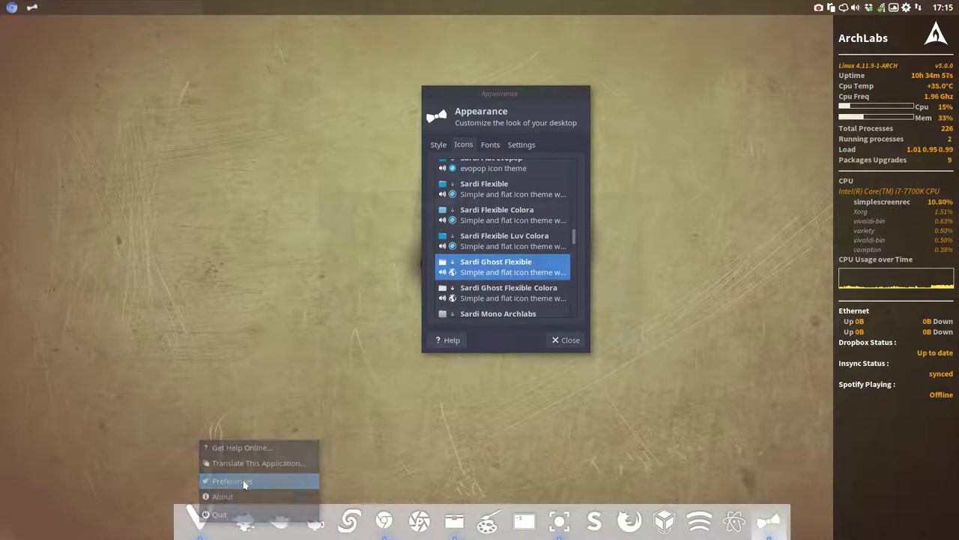
click(243, 482)
click(429, 229)
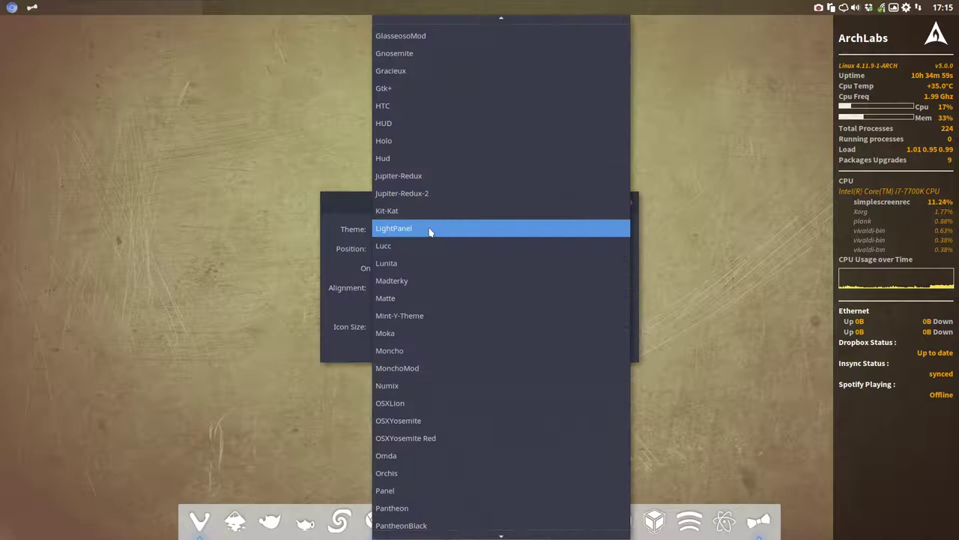
click(423, 219)
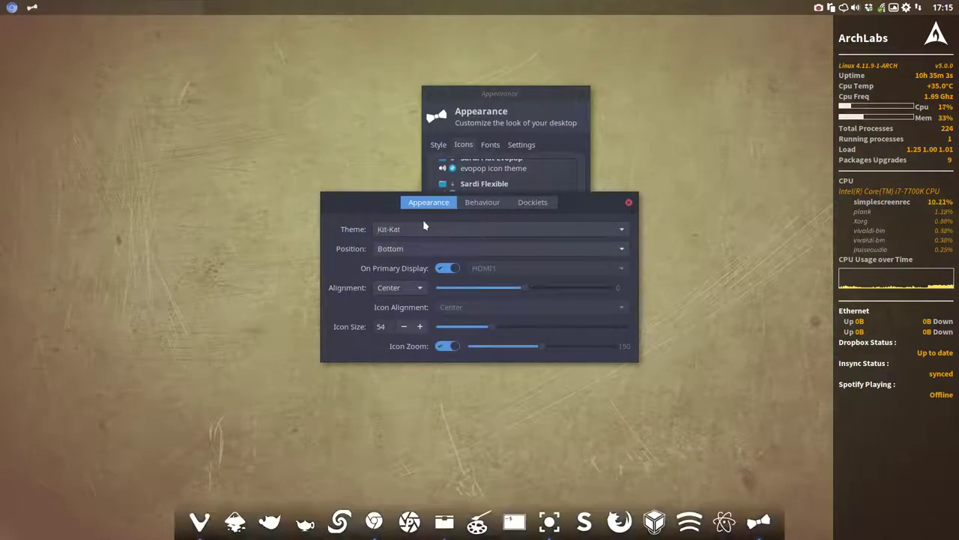
scroll(424, 224, down, 4)
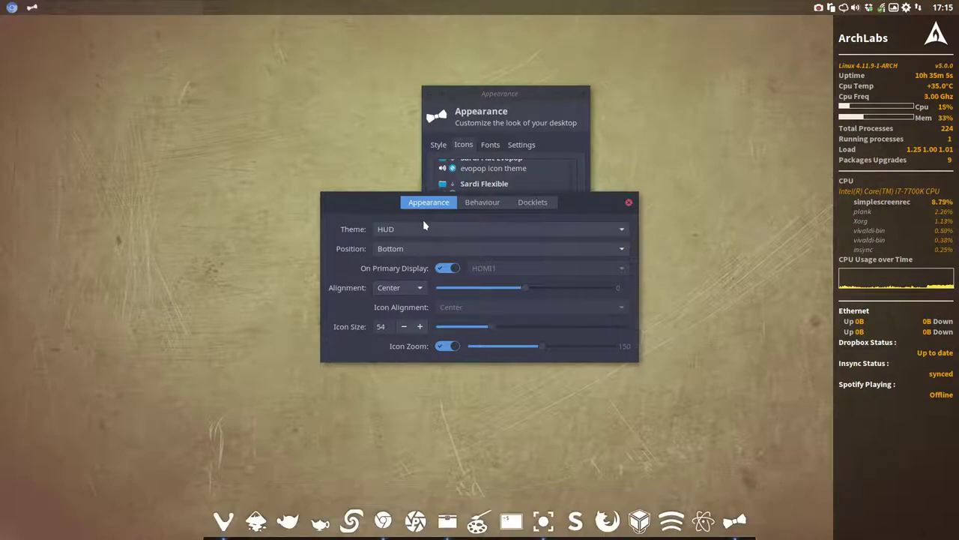
scroll(422, 224, down, 1)
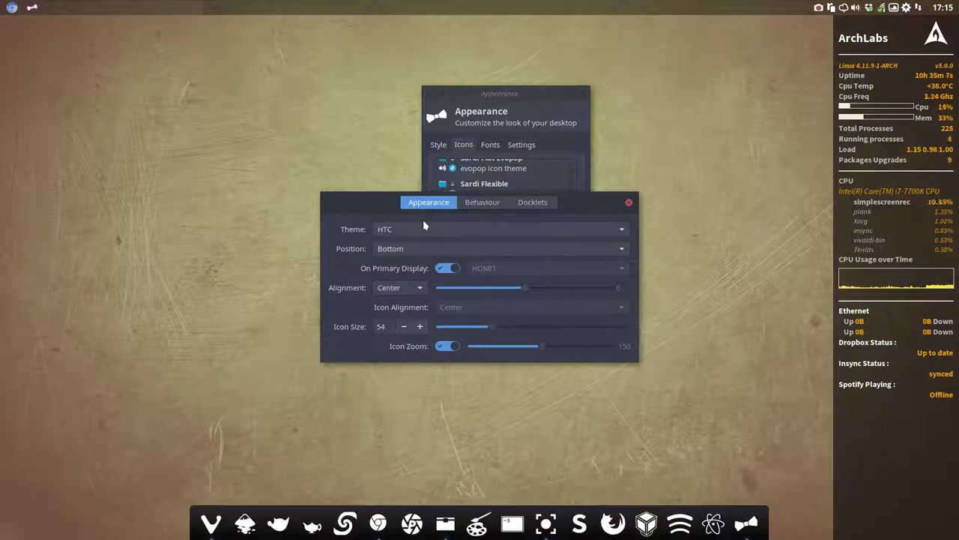
Close the dock preferences and drag the Appearance window right to reveal the cartoon wallpaper.
click(629, 202)
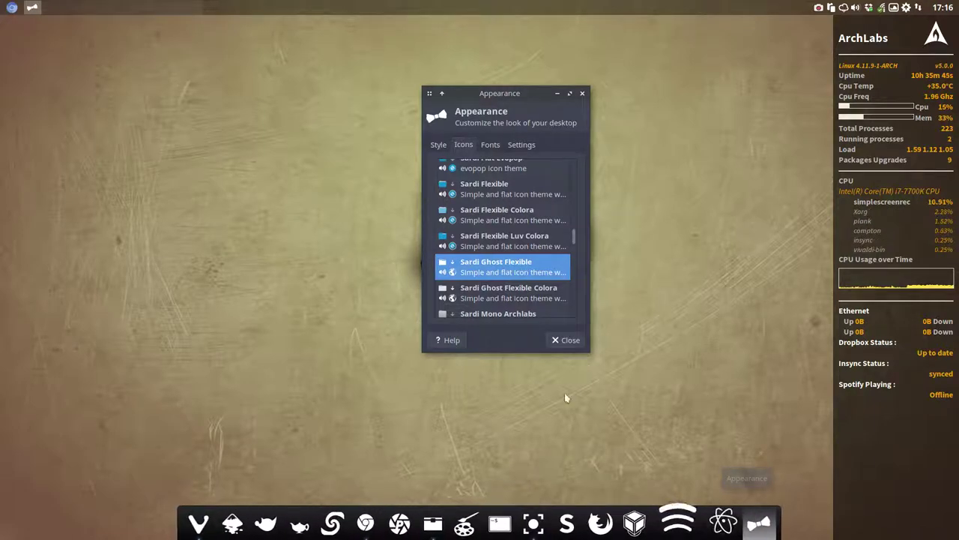
drag(515, 99, 672, 83)
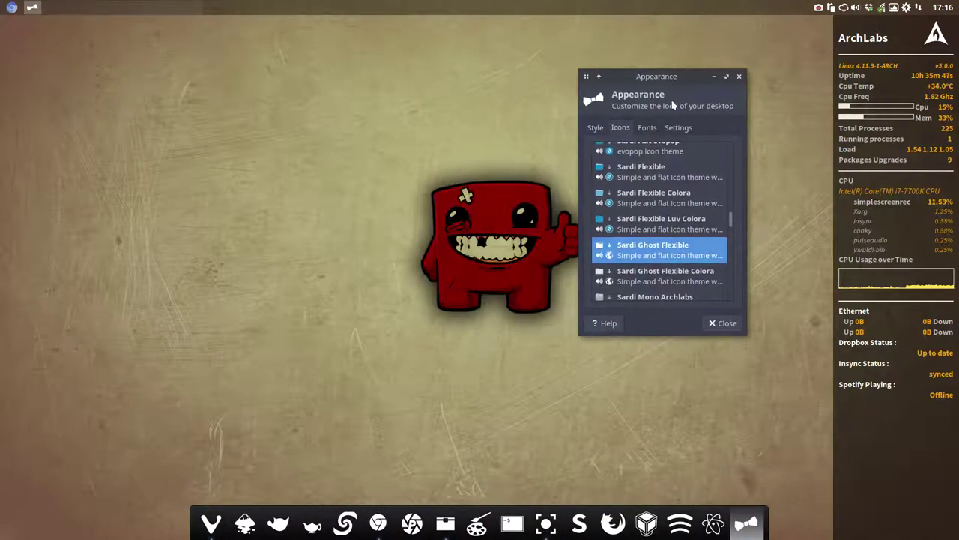
Open a new terminal and run 'packer sardi-ghost-flexible' to search the AUR.
click(178, 170)
key(ctrl+alt+t)
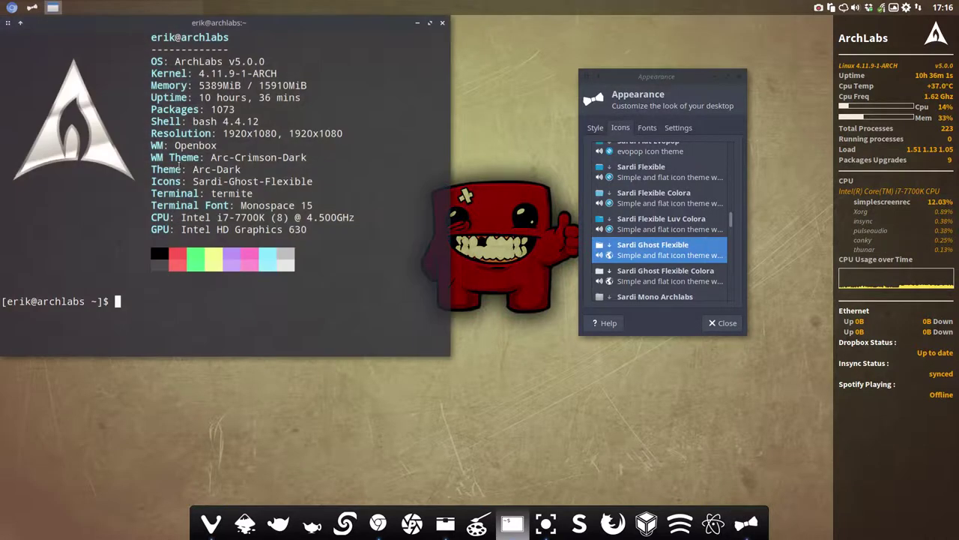
text(packer )
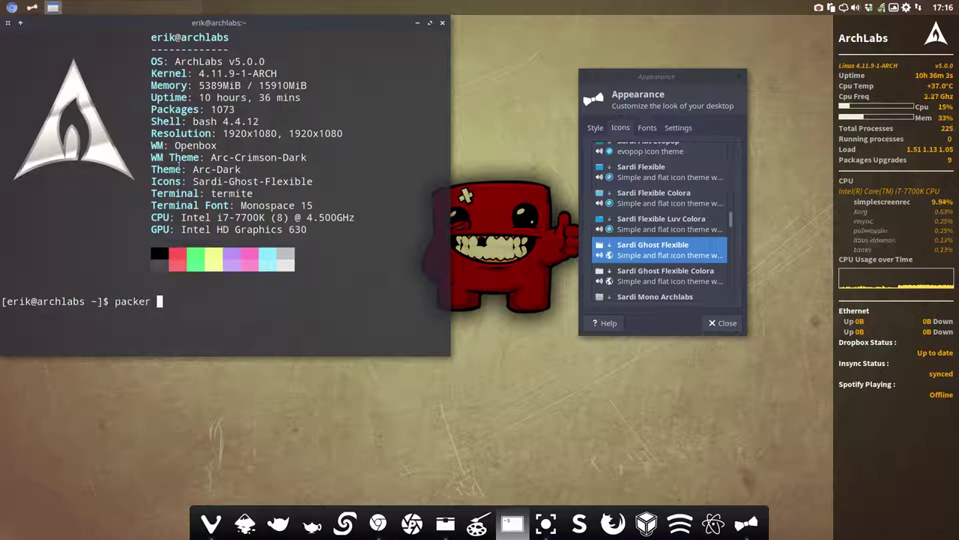
text(sard)
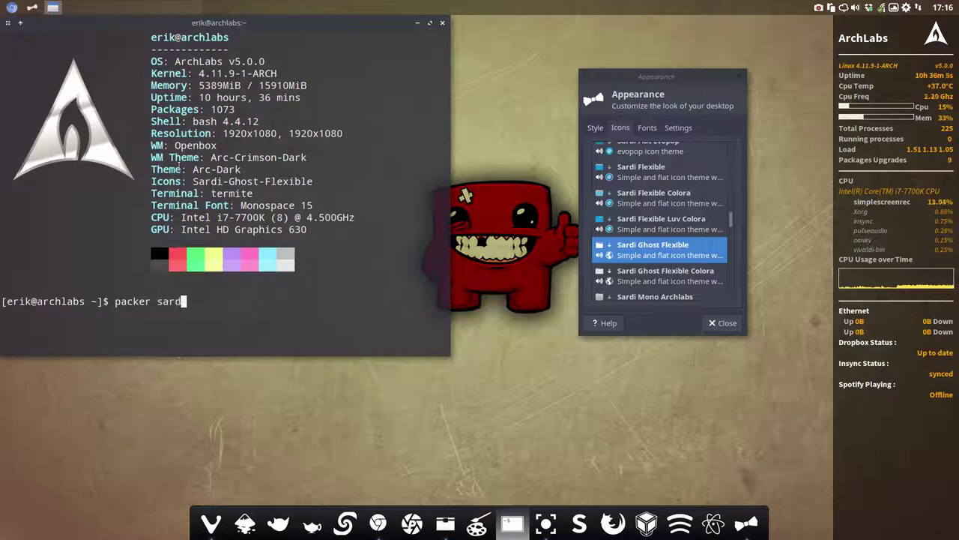
text(i-ghost)
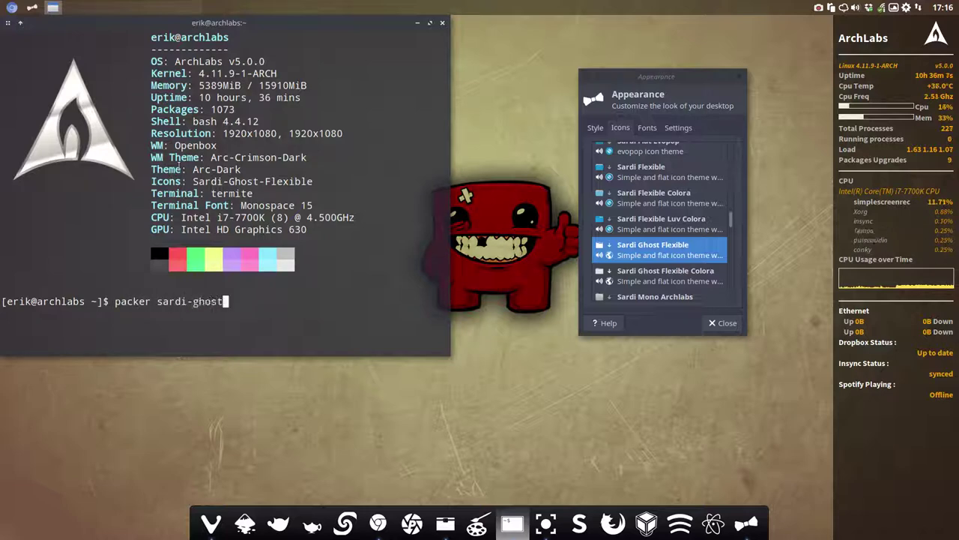
text(-fle)
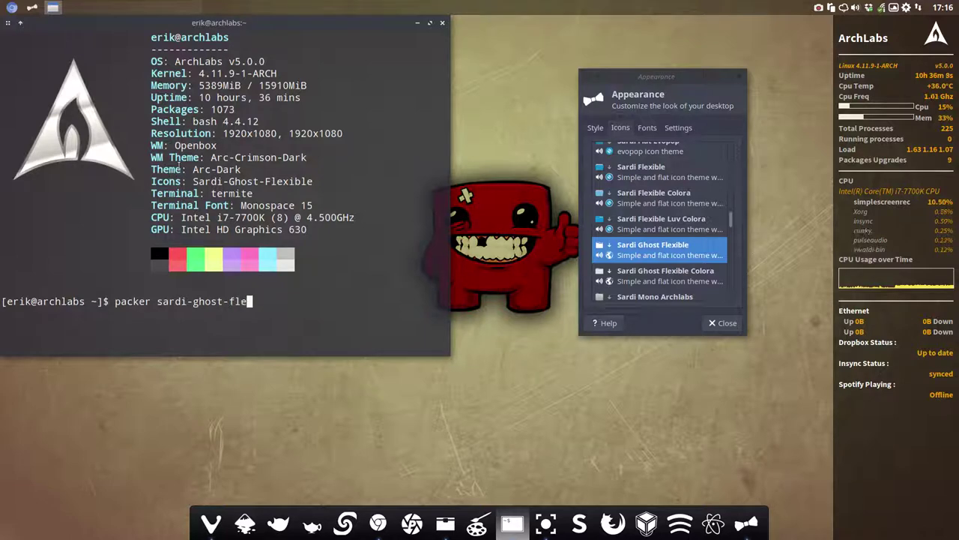
text(xible)
key(Return)
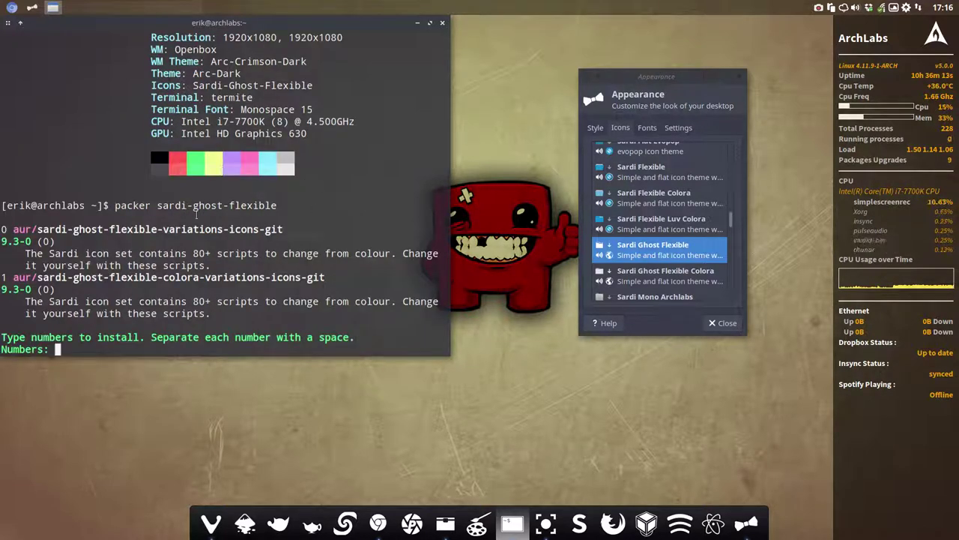
Select the package names of the two AUR results to inspect them.
drag(37, 229, 280, 230)
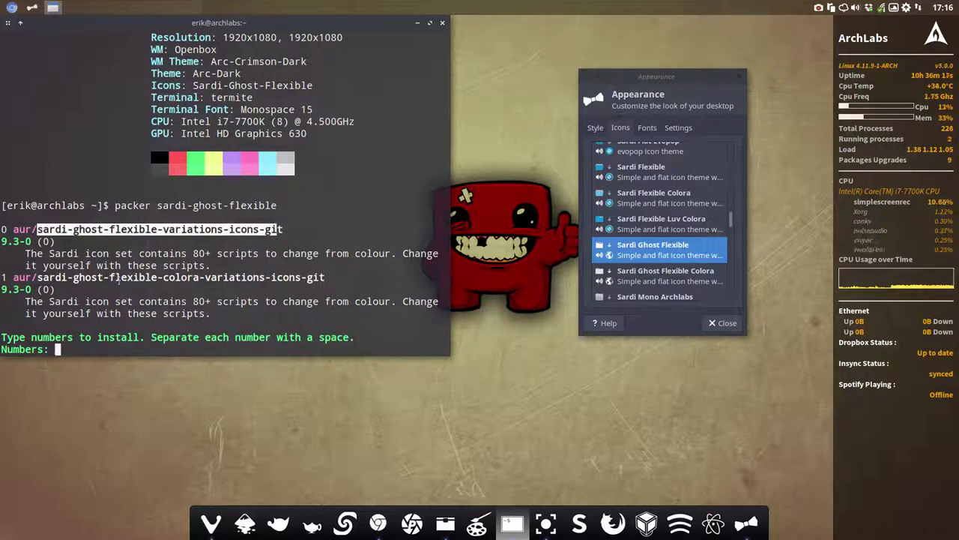
drag(119, 278, 238, 278)
click(67, 230)
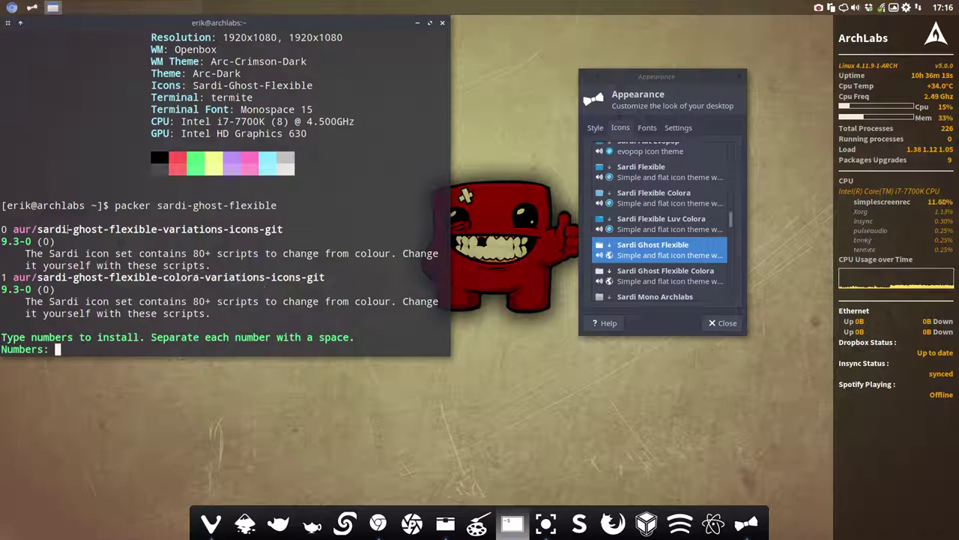
drag(37, 229, 264, 229)
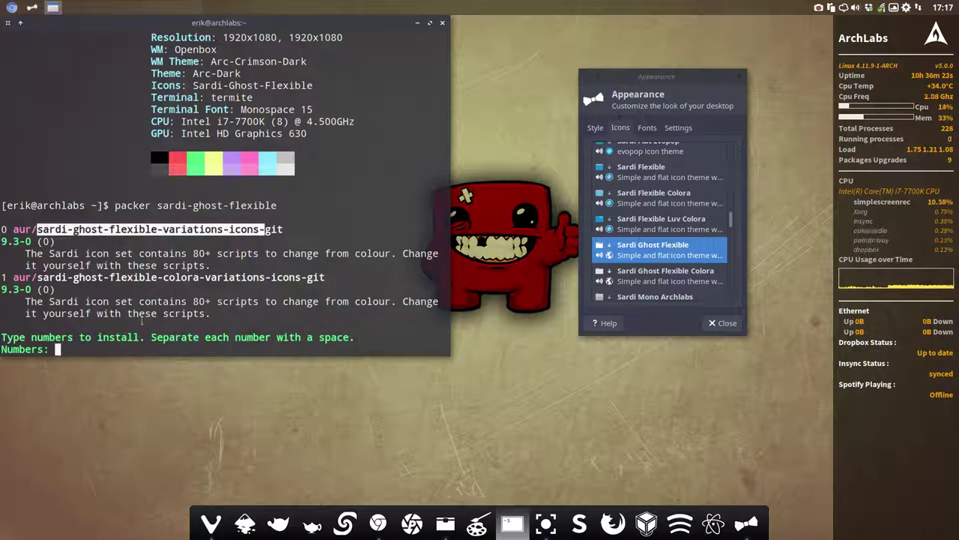
click(142, 321)
Choose result 0, confirm, skip PKGBUILD editing, enter the sudo password and approve installation.
text(0)
key(Return)
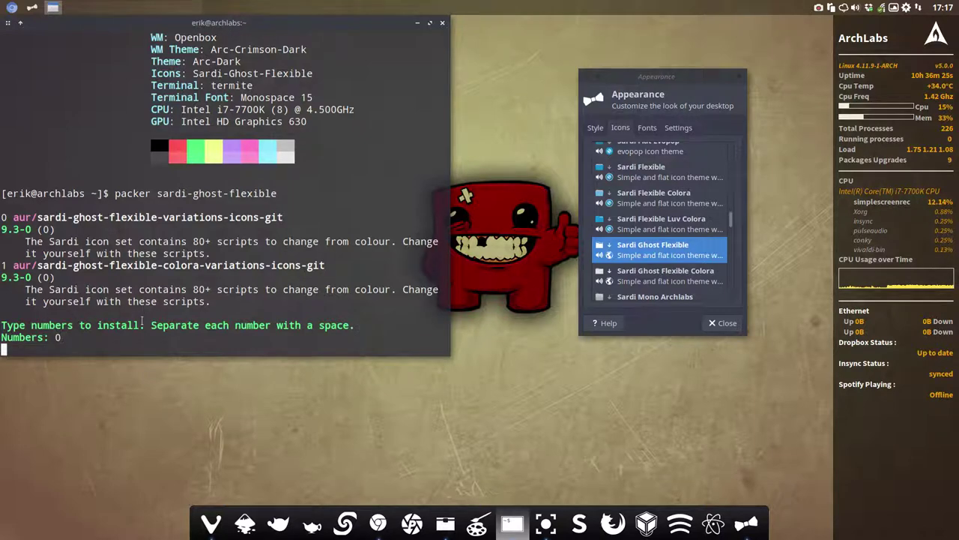
text(y)
key(Return)
text(n)
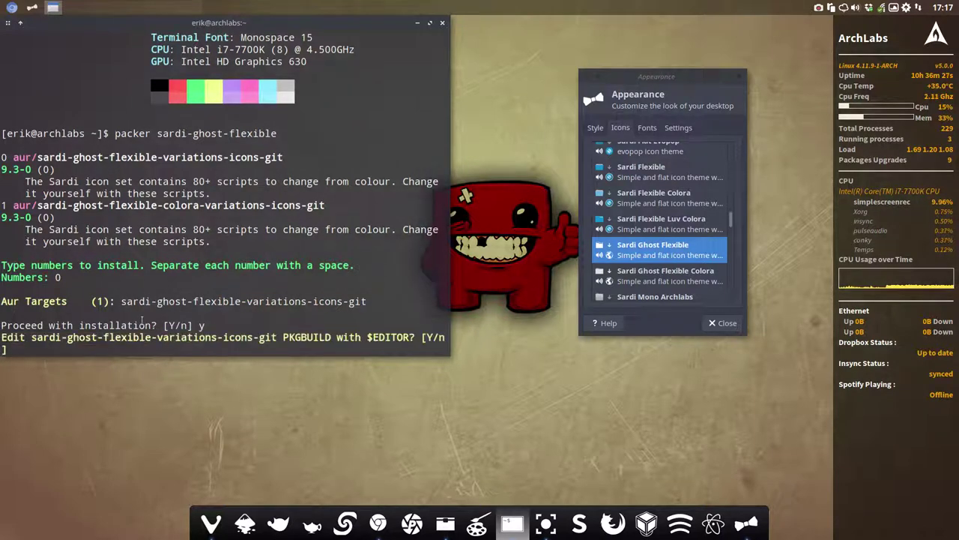
key(Return)
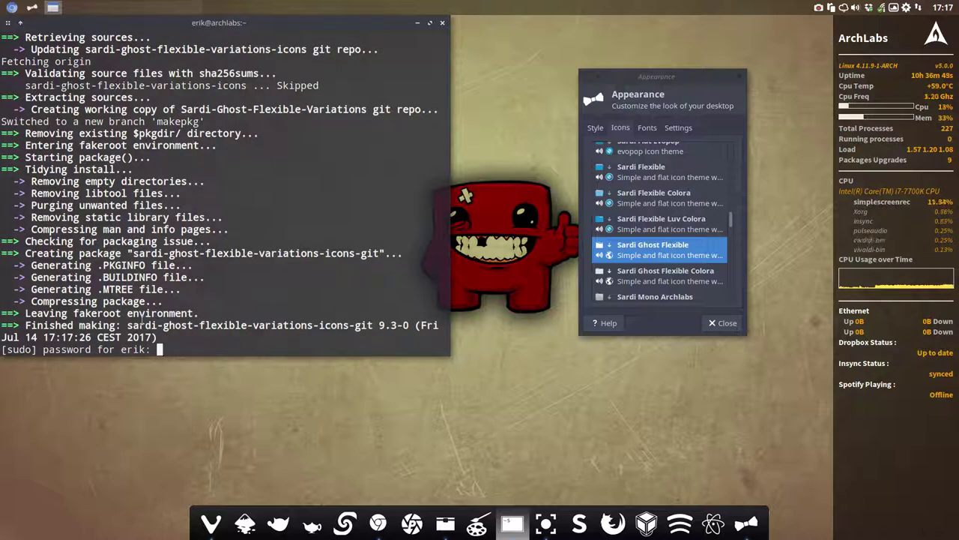
key(Return)
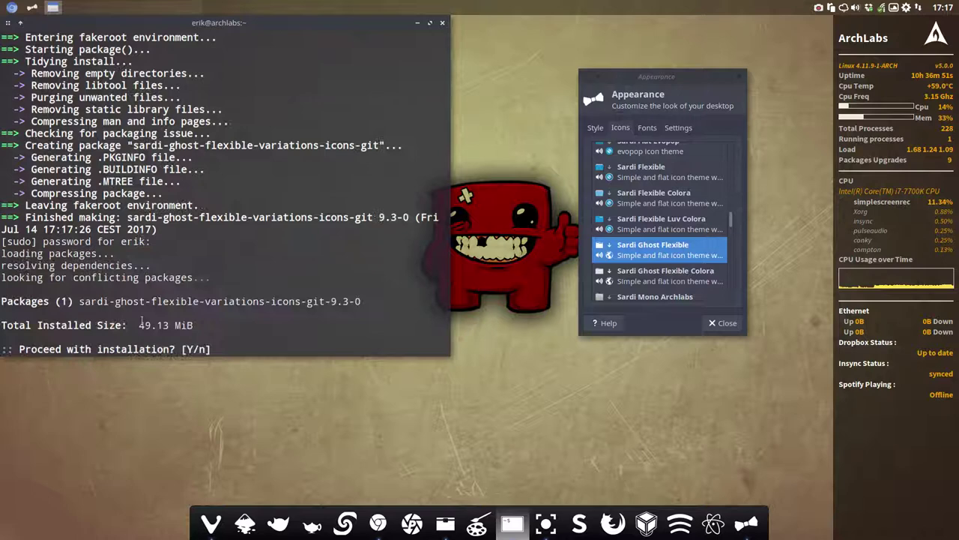
text(y)
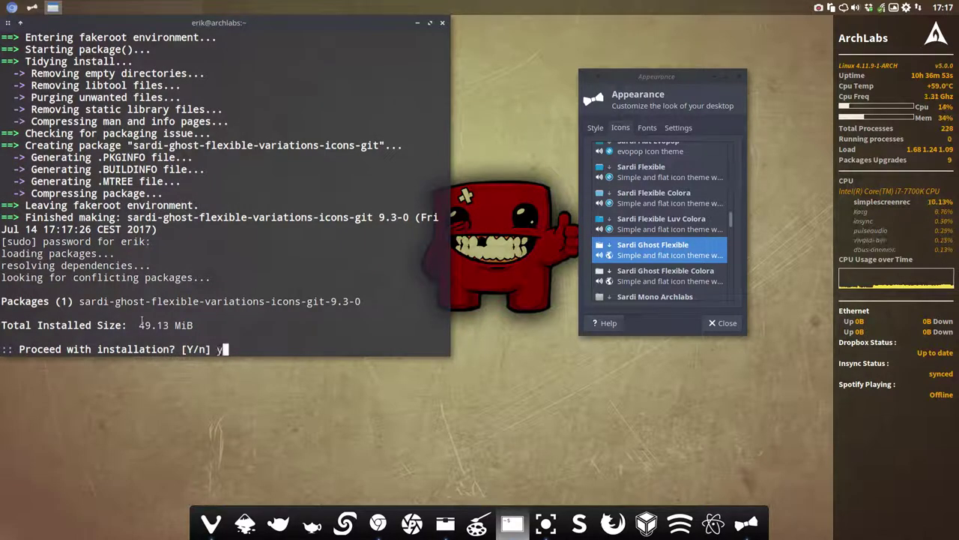
key(Return)
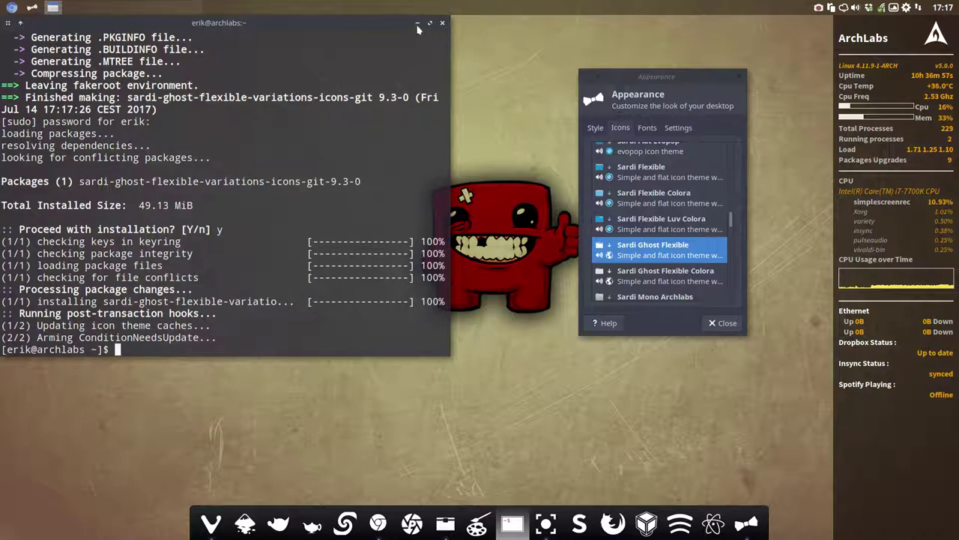
Close the terminal and open the File Manager from the desktop menu.
click(442, 23)
right_click(71, 97)
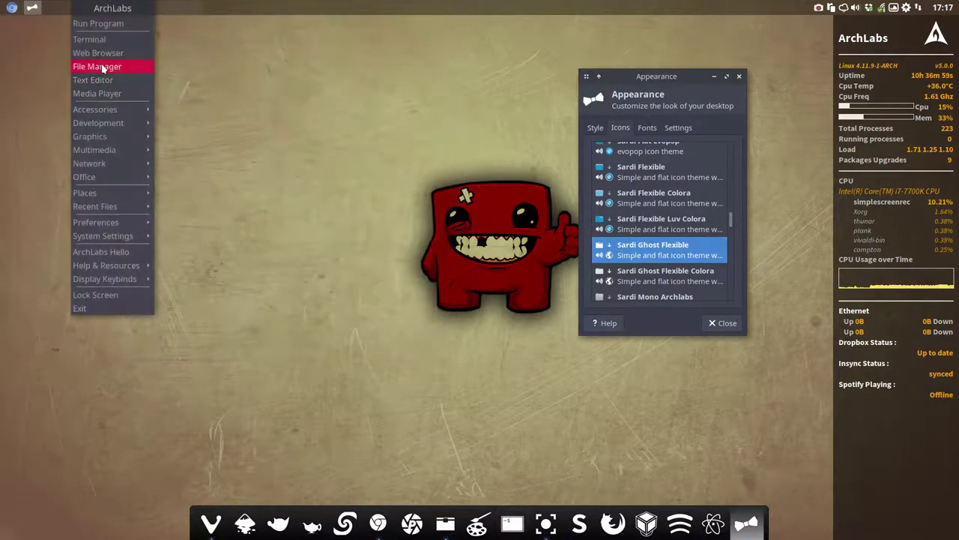
click(99, 66)
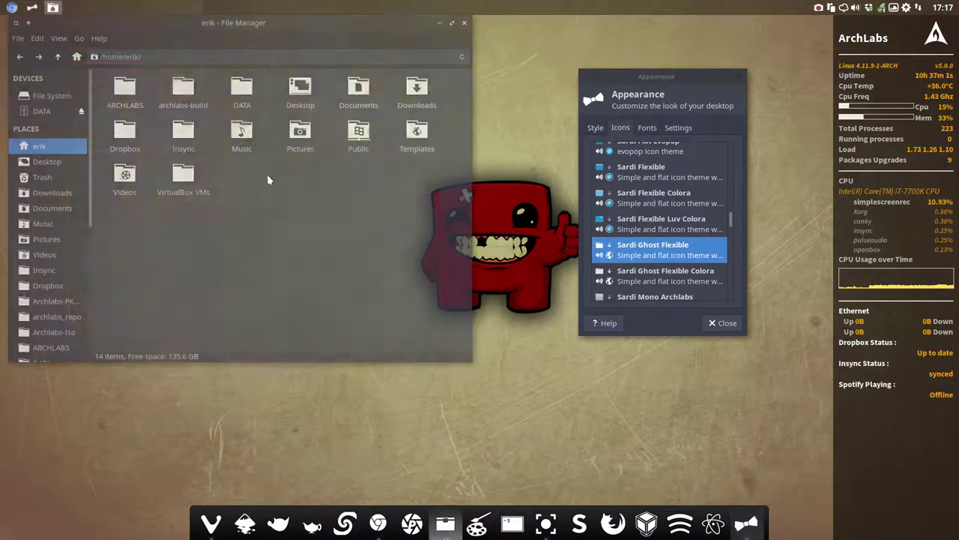
drag(271, 29, 284, 93)
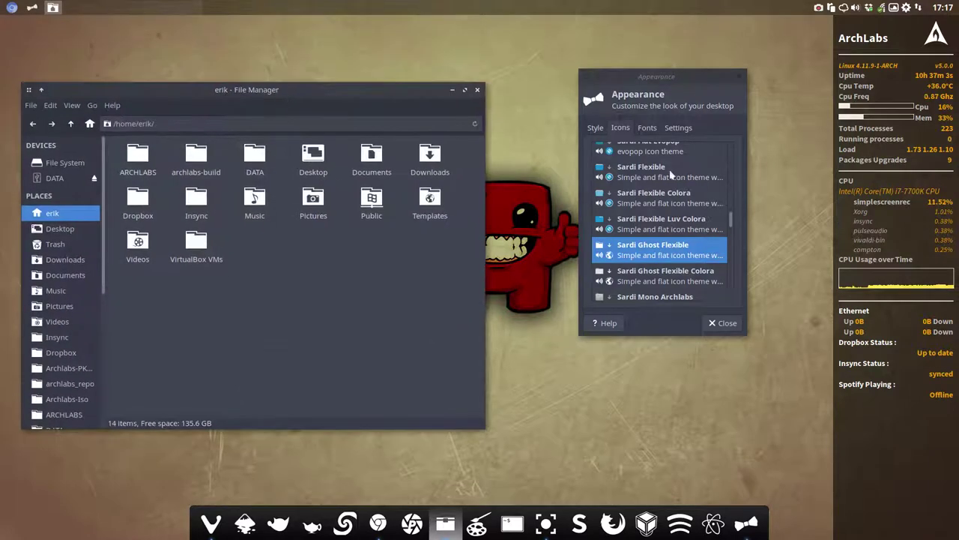
Reopen Appearance settings beside the file manager and apply Sardi Ghost Flexible Baltic icons.
key(Escape)
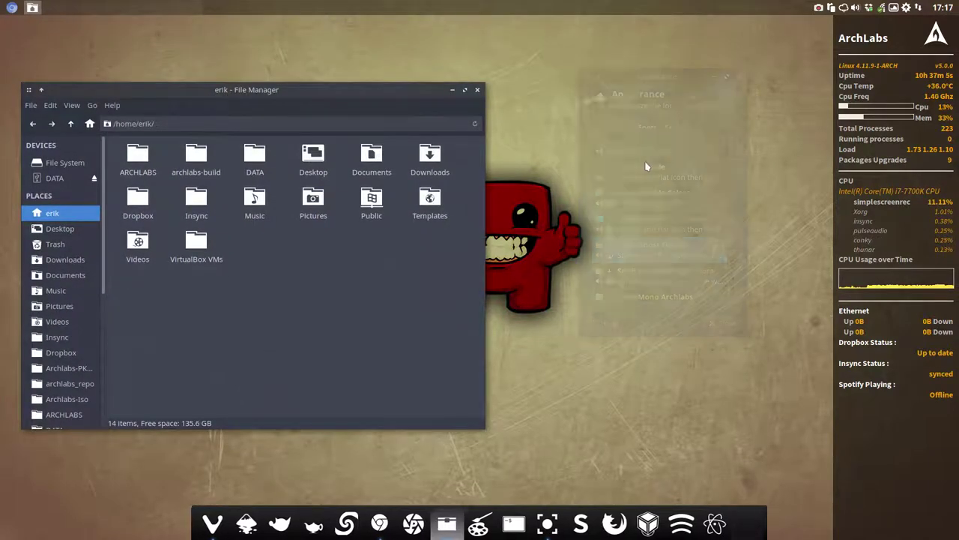
right_click(647, 167)
mouse_move(684, 227)
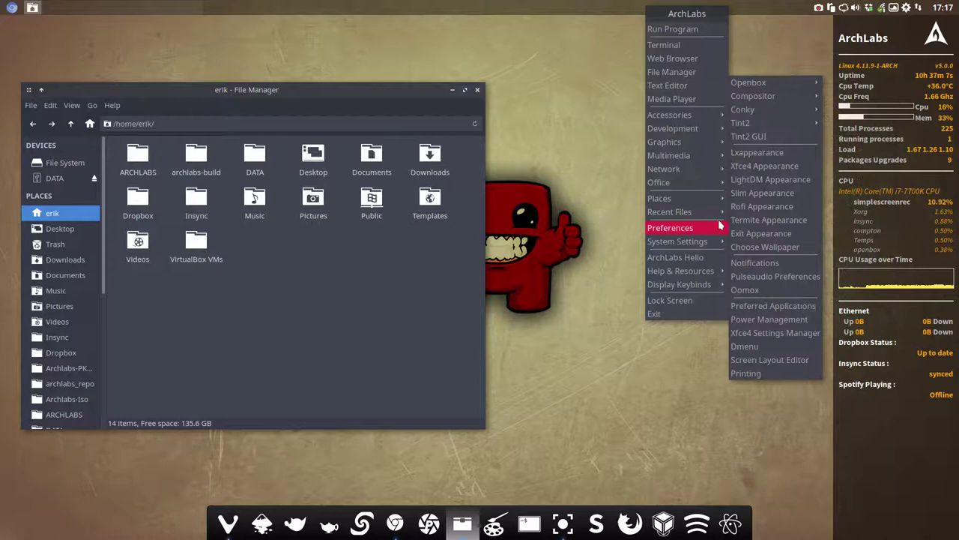
click(757, 167)
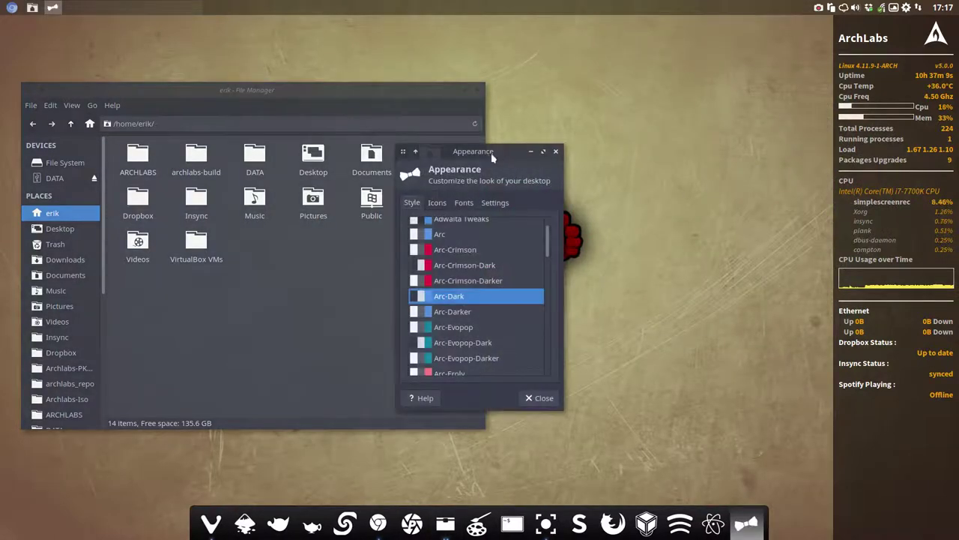
drag(493, 157, 646, 122)
click(601, 164)
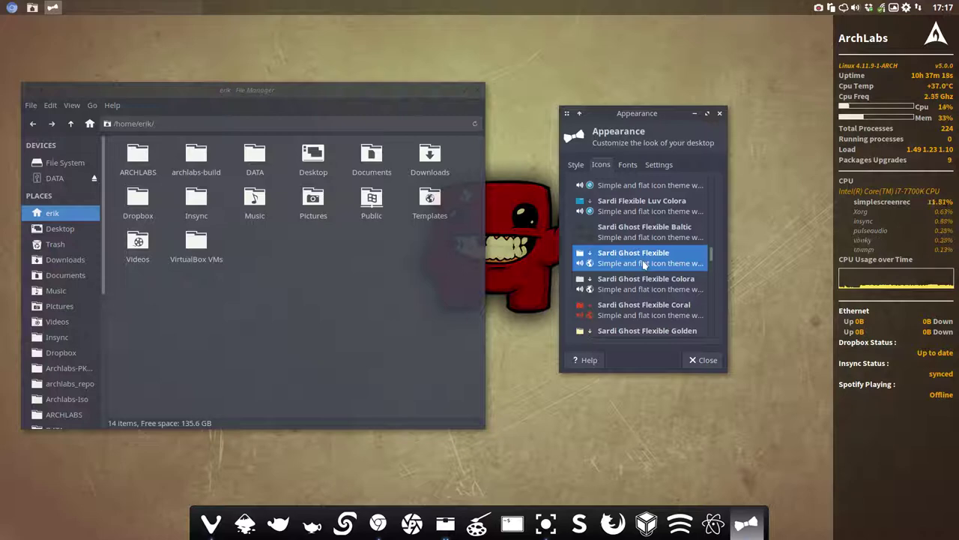
click(640, 234)
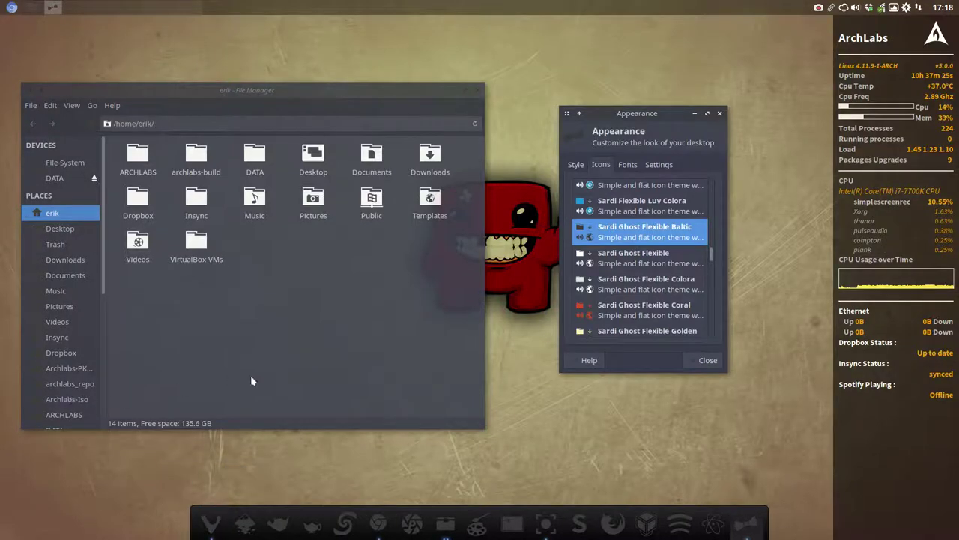
In Plank preferences, change the dock theme via Gracieux to Gnosemite.
right_click(210, 528)
click(244, 487)
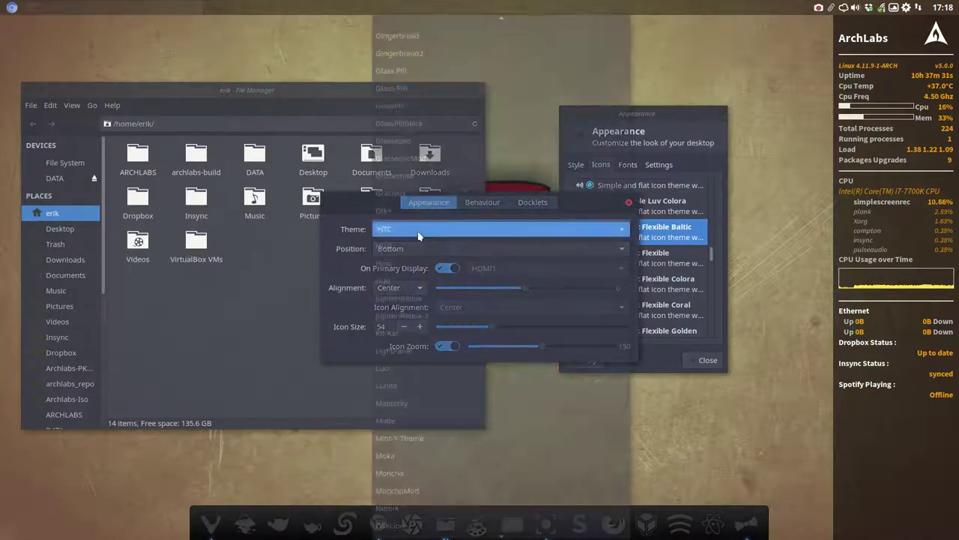
click(426, 211)
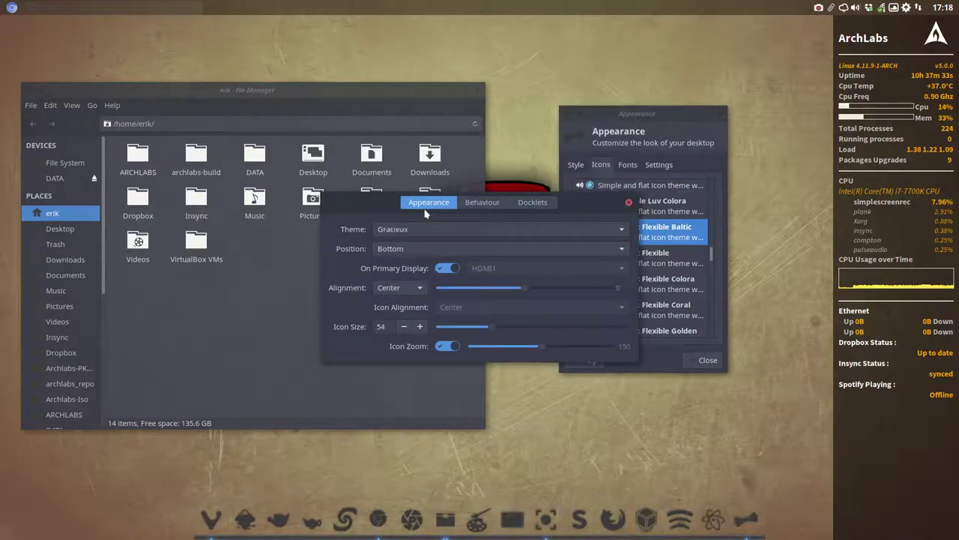
key(Up)
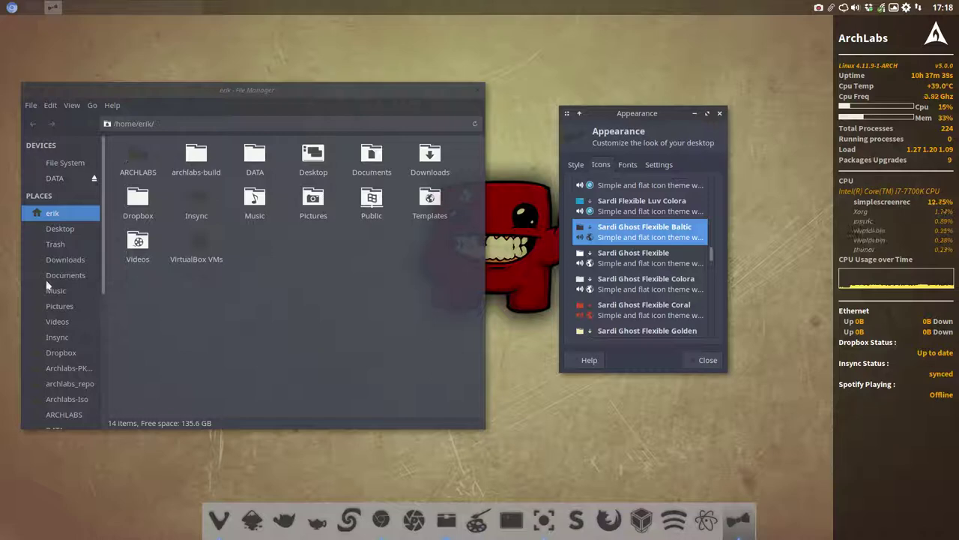
Try the Sardi Ghost Flexible, Baltic and Coral icon themes with the file manager in view.
click(239, 296)
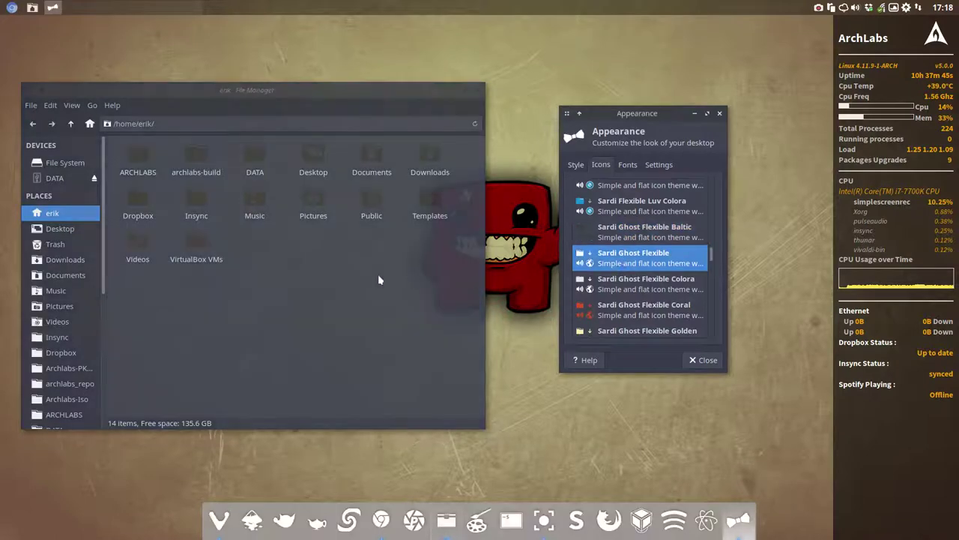
key(Down)
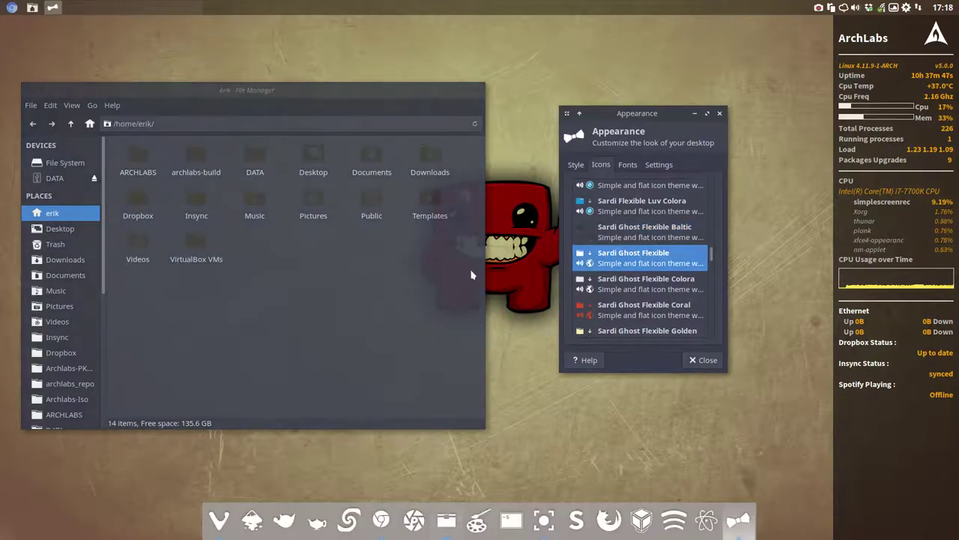
click(639, 236)
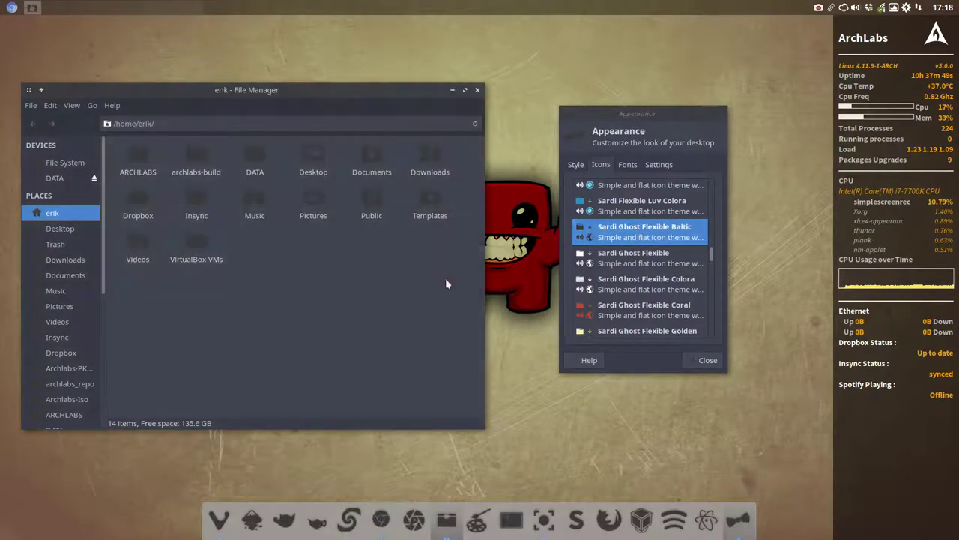
click(628, 314)
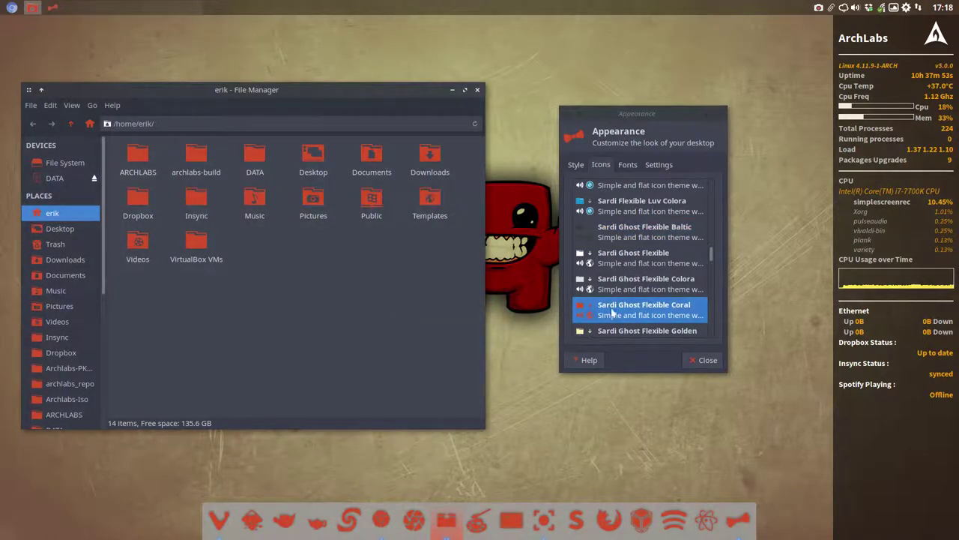
Preview Sardi Ghost Flexible Golden and Grey, then apply Hot-Pink.
scroll(613, 313, down, 3)
click(634, 275)
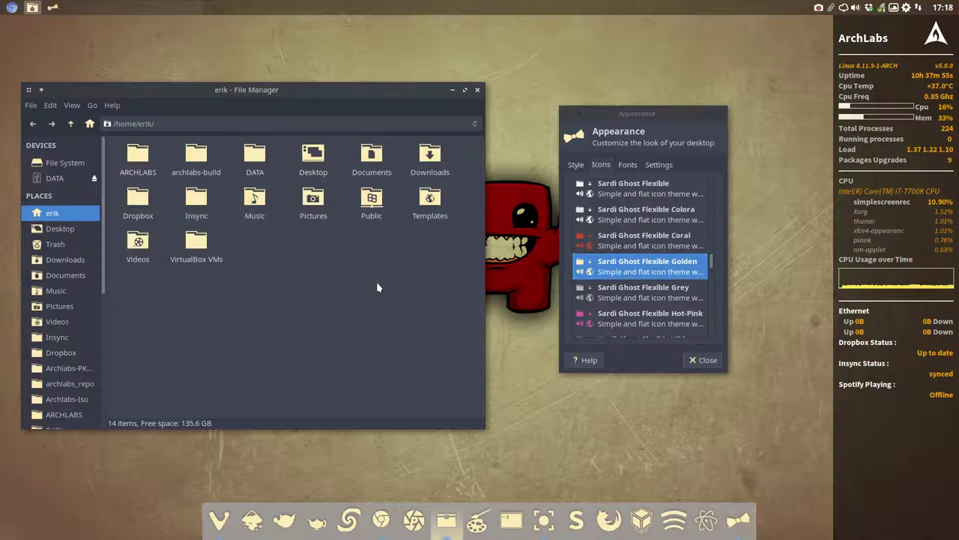
click(656, 293)
click(441, 320)
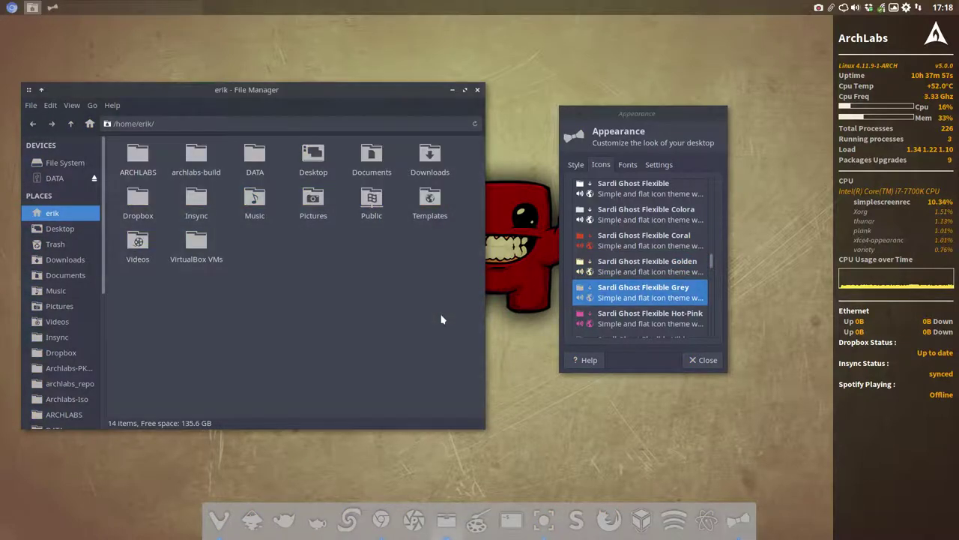
click(658, 324)
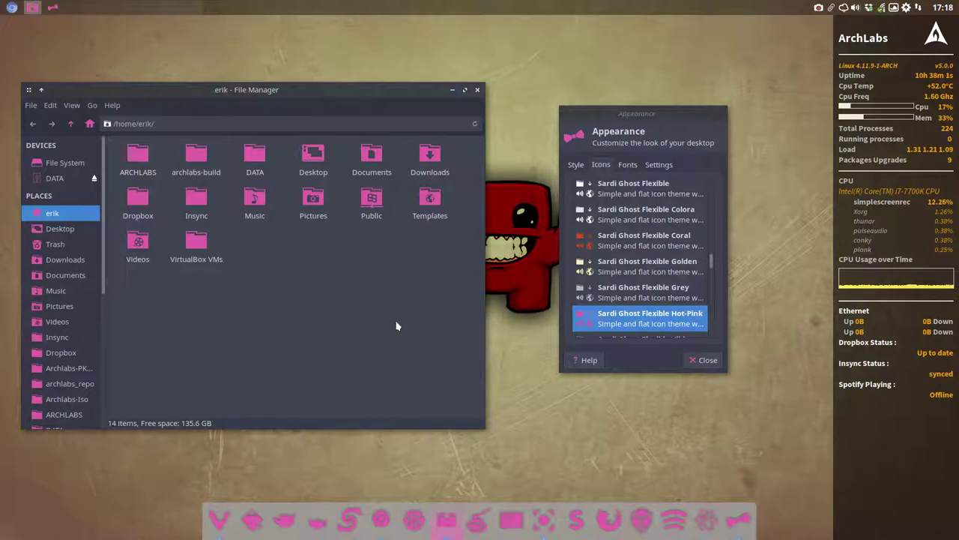
scroll(630, 263, down, 3)
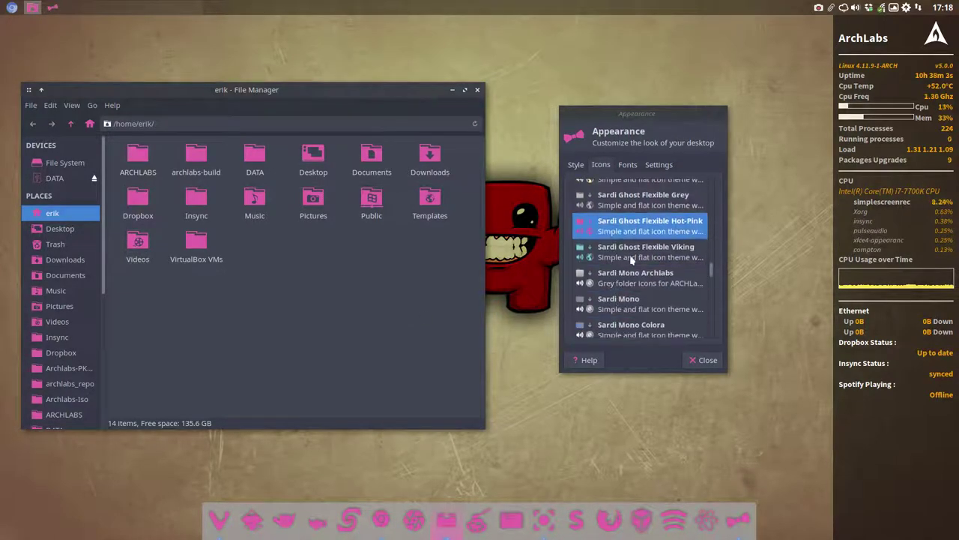
Preview Viking, then apply Sardi Ghost Flexible Golden and check the yellow folders.
click(632, 255)
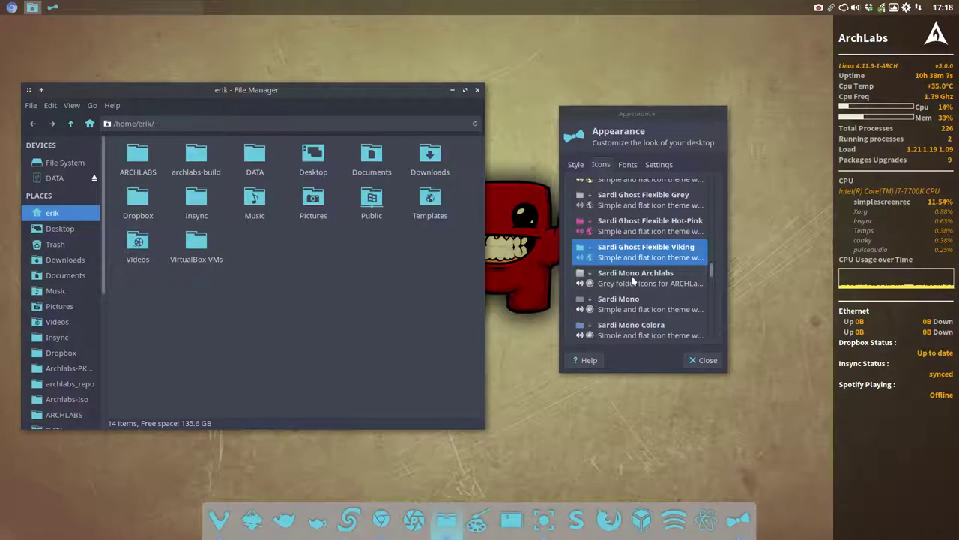
scroll(633, 279, down, 5)
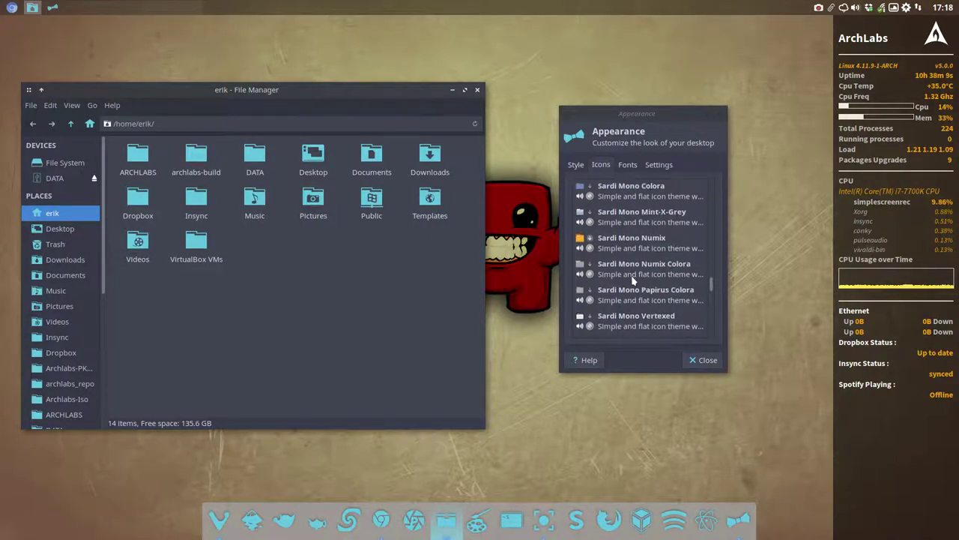
scroll(633, 279, up, 5)
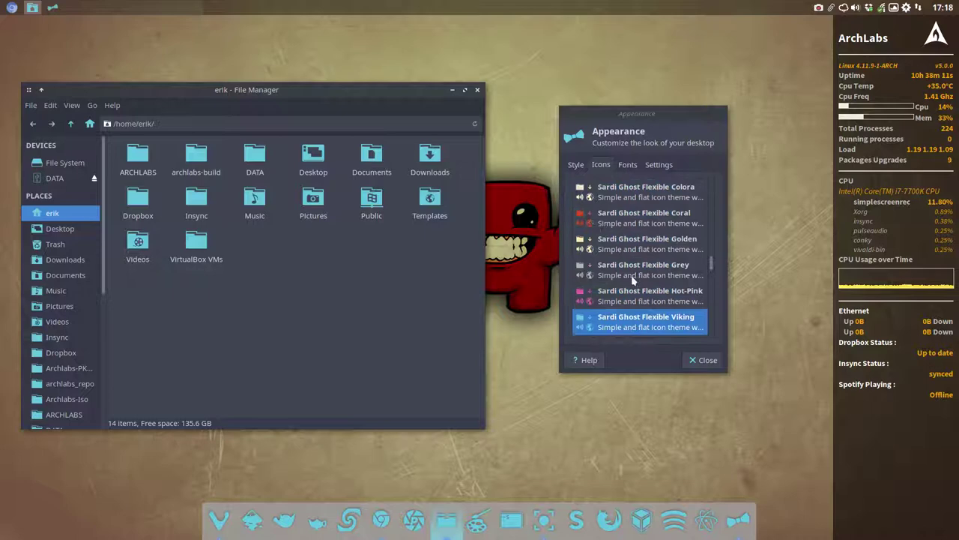
scroll(633, 279, up, 1)
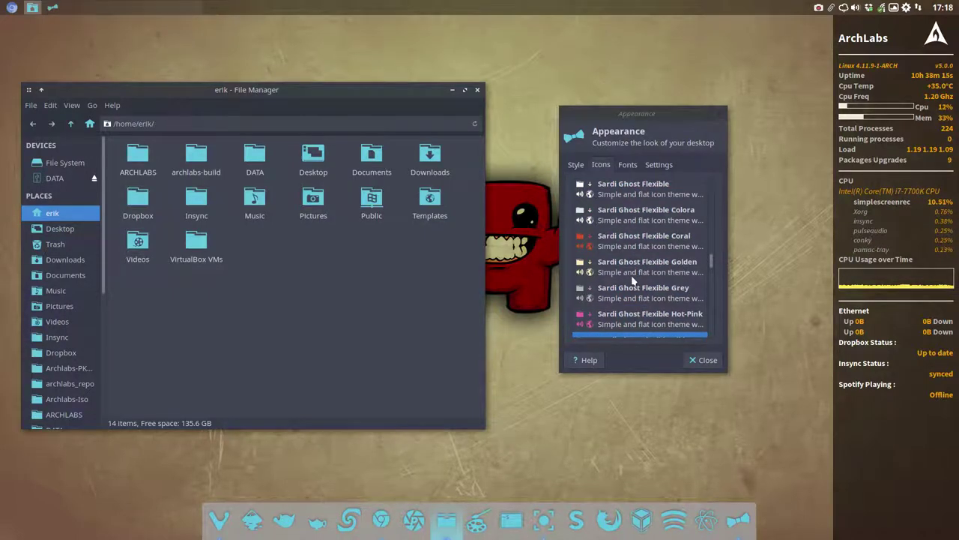
scroll(634, 279, up, 4)
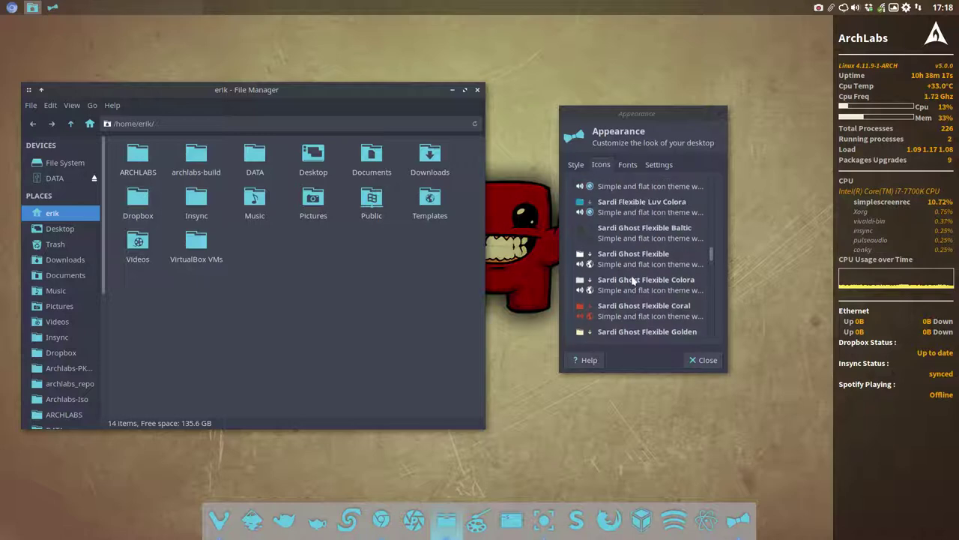
scroll(614, 282, down, 3)
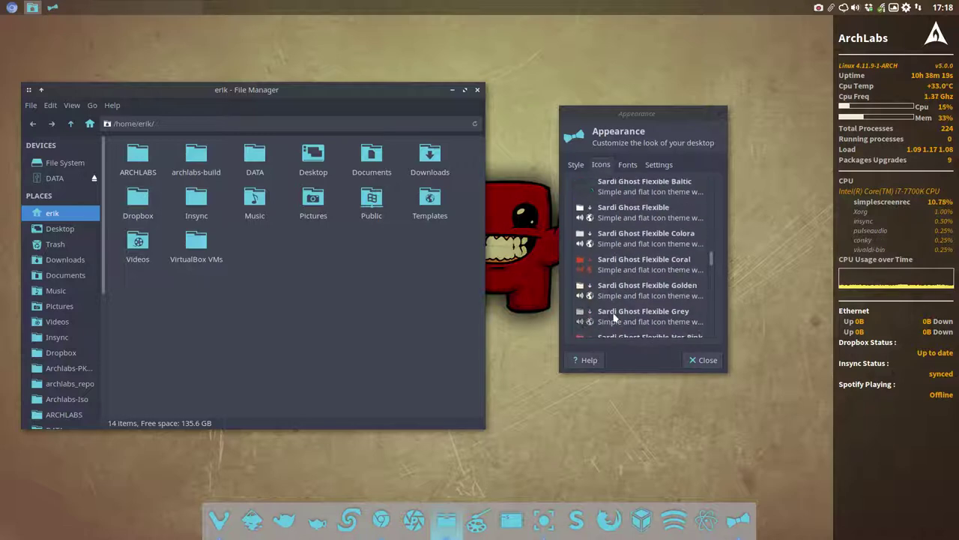
click(623, 294)
click(390, 302)
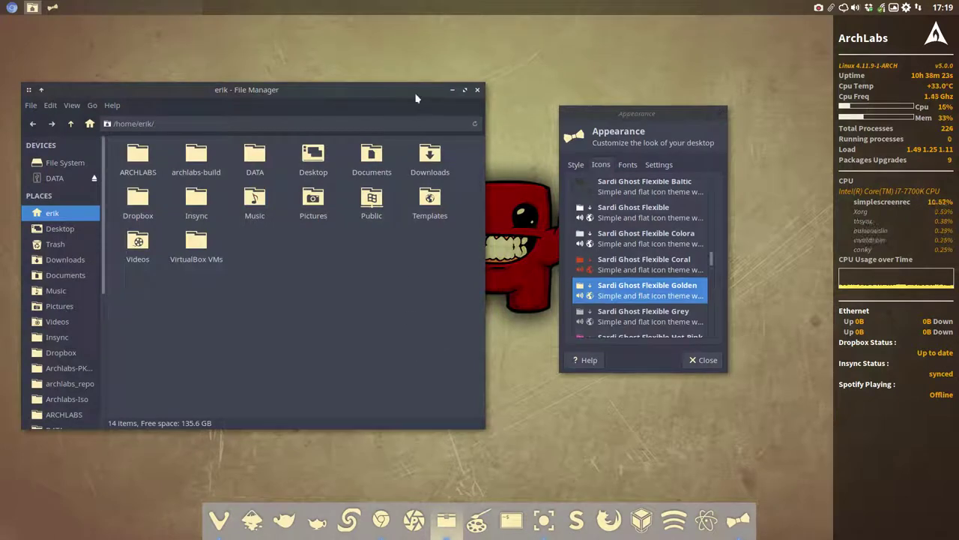
Close lxappearance with the Golden icons still applied, close the file manager, and switch to Chromium.
drag(416, 98, 391, 36)
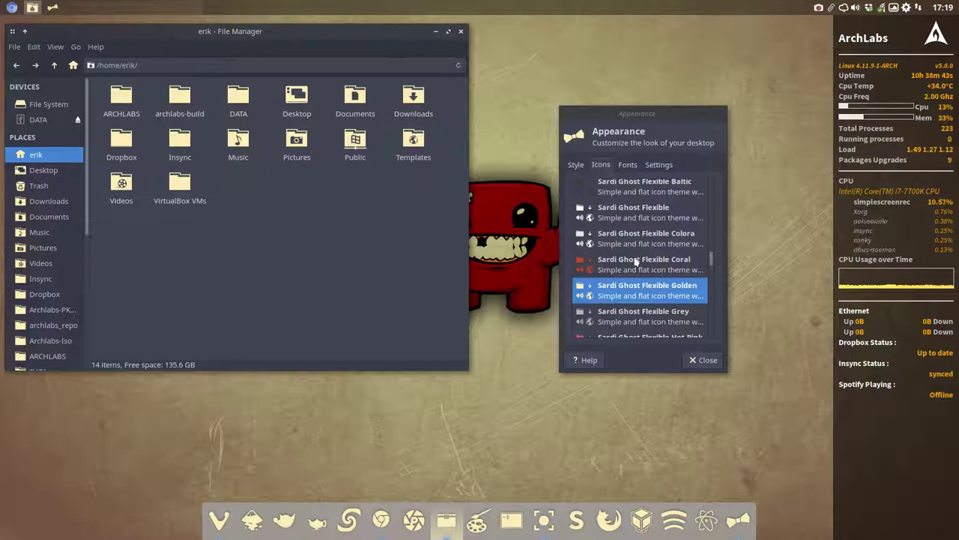
scroll(633, 266, up, 5)
scroll(633, 266, up, 5)
scroll(633, 267, down, 10)
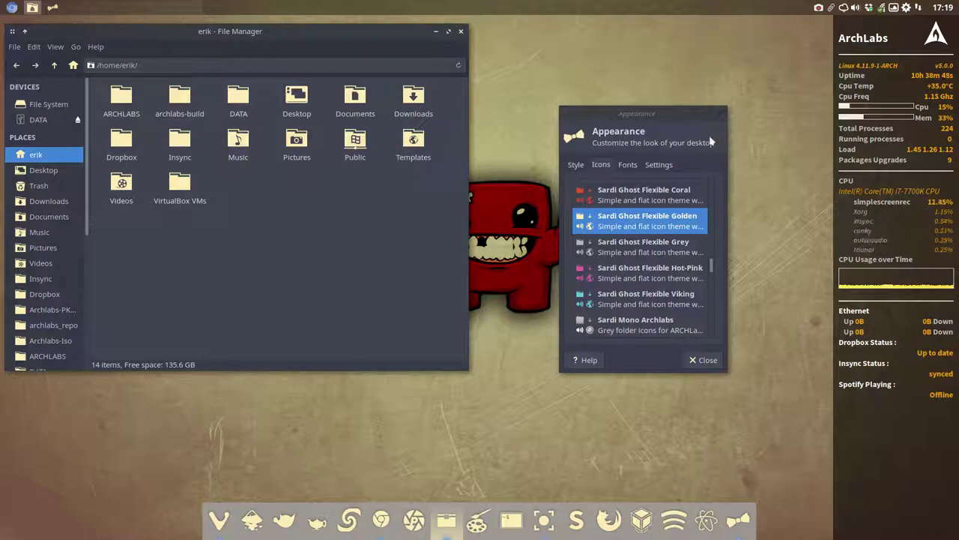
click(720, 114)
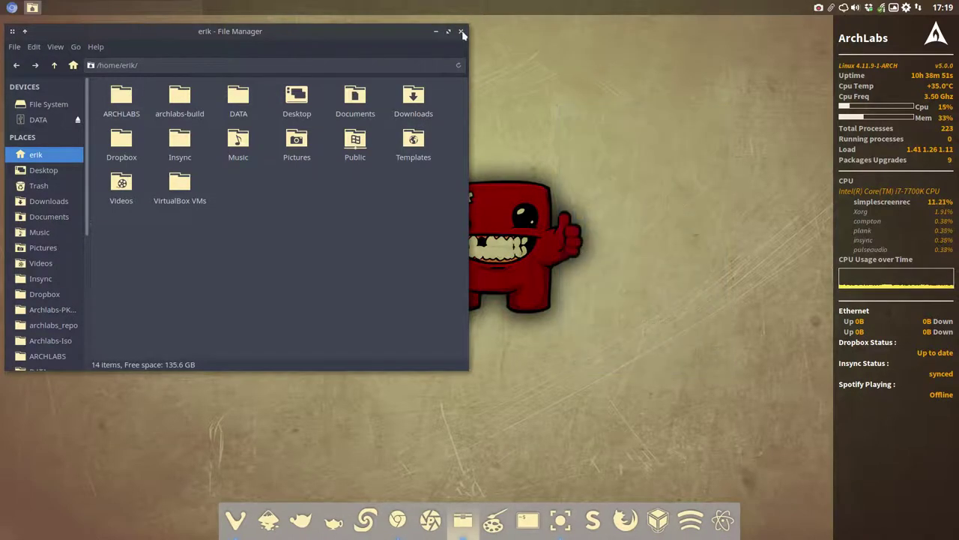
click(461, 31)
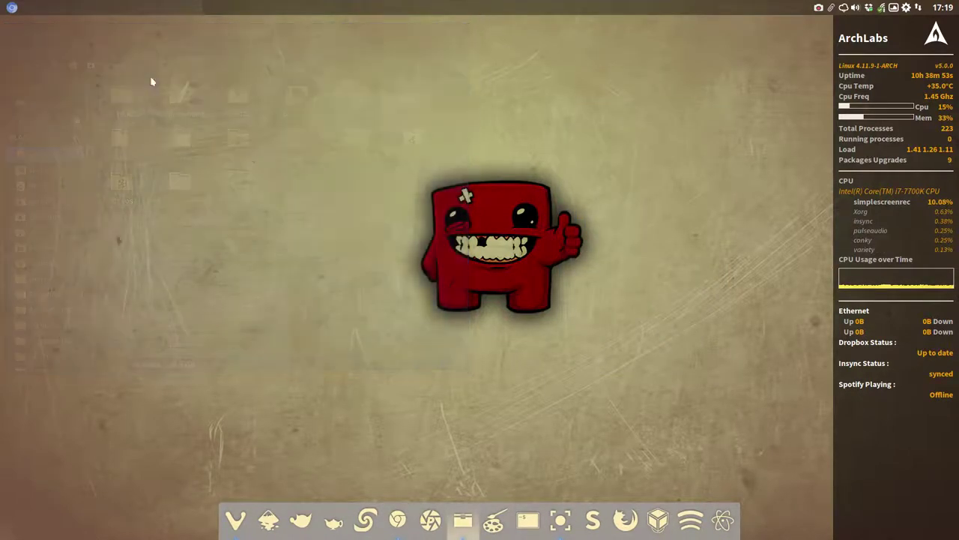
key(alt+Tab)
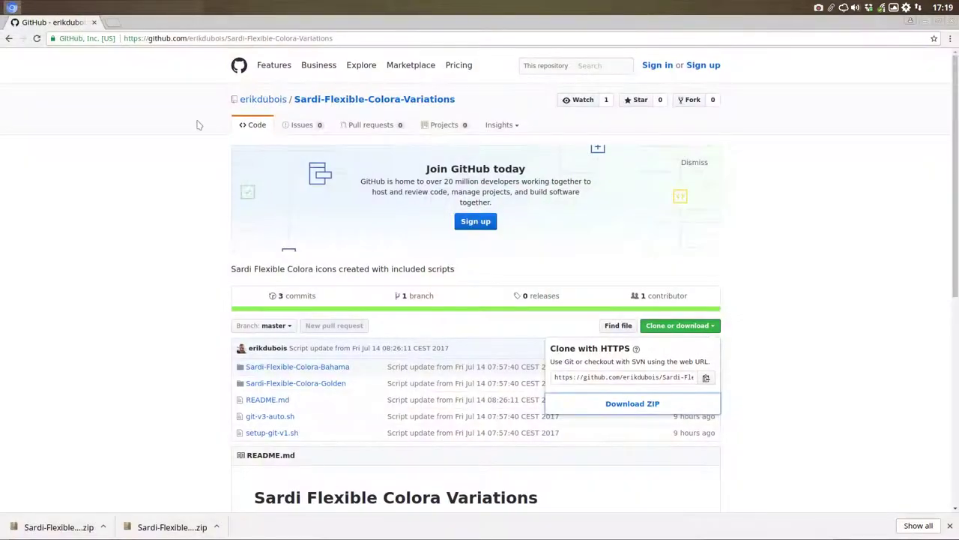
Change the GitHub search from 'flexible-colora' to 'ghost' and open Sardi-Ghost-Flexible-Variations.
click(9, 39)
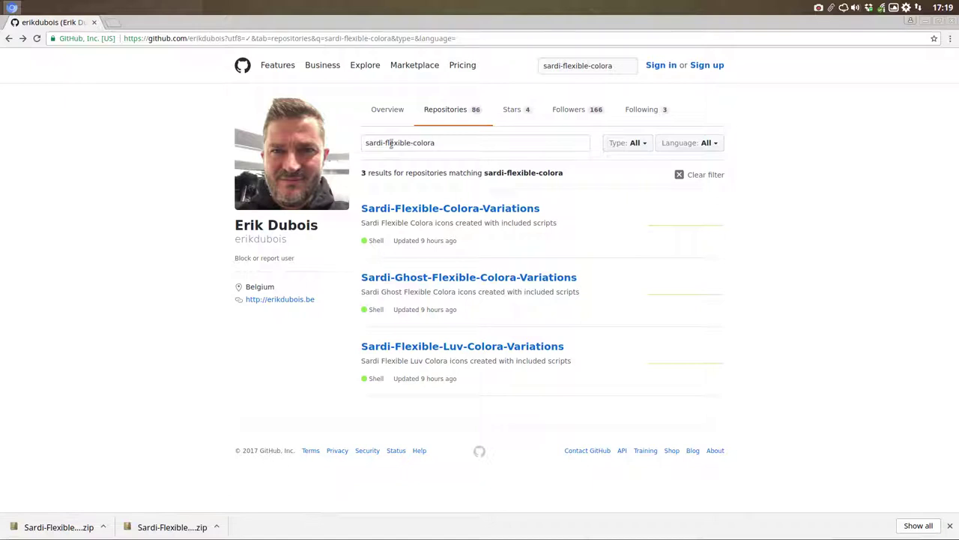
drag(385, 144, 539, 148)
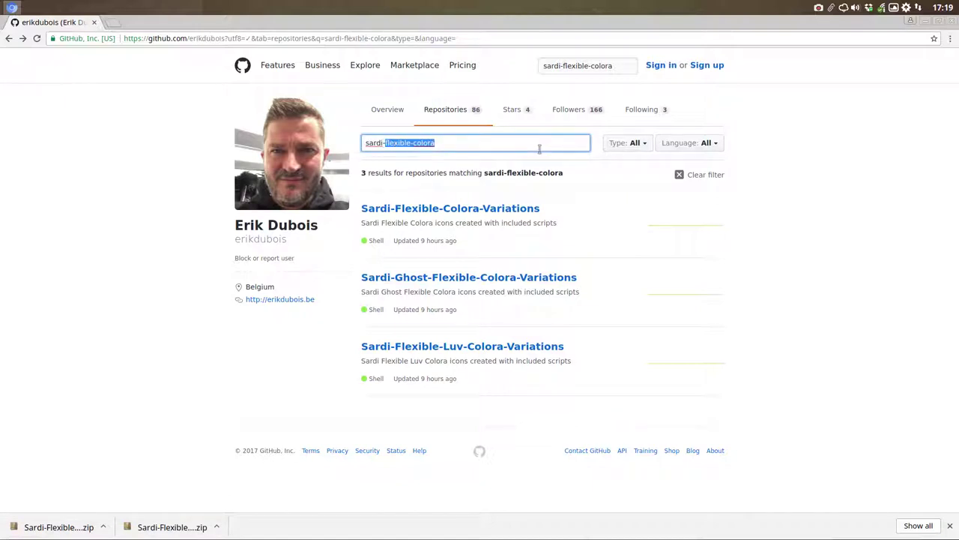
text(ghost)
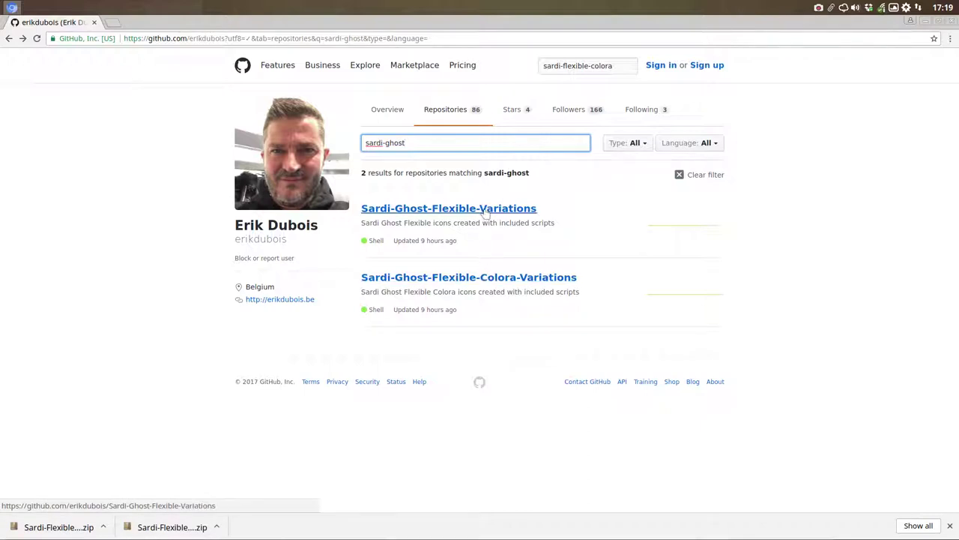
click(449, 209)
Browse the repository's colour-variant folders, minimize and restore Chromium, and return to the page top.
scroll(168, 304, down, 1)
scroll(168, 303, down, 1)
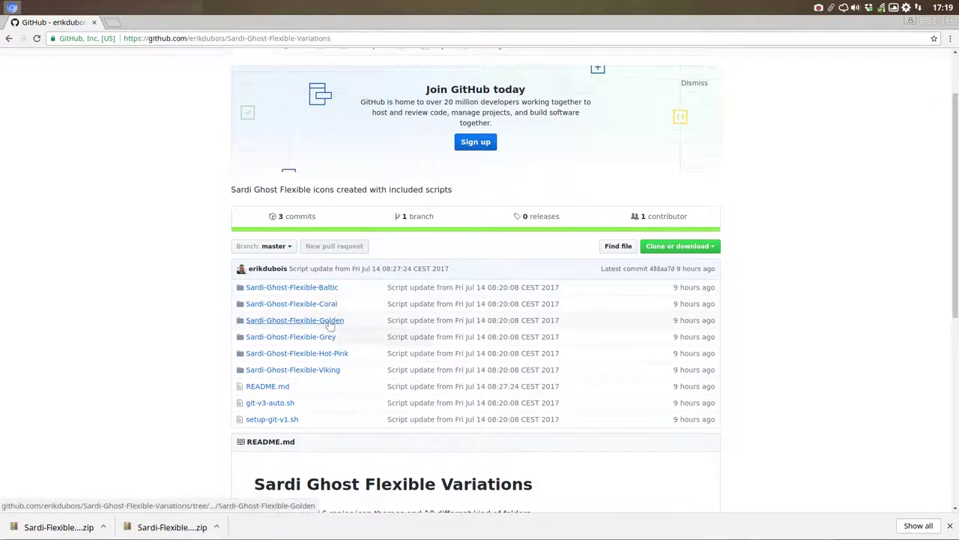
drag(339, 323, 342, 345)
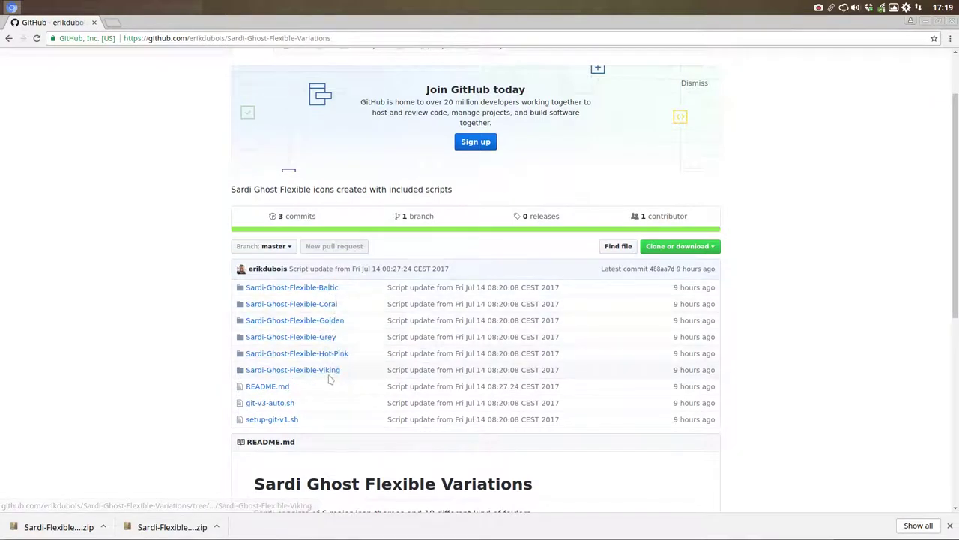
drag(317, 377, 313, 379)
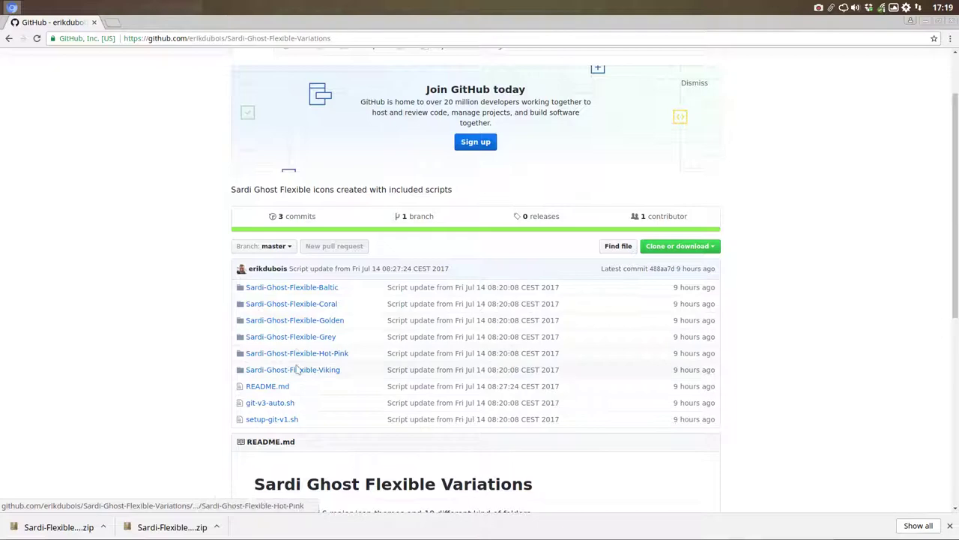
scroll(296, 372, down, 5)
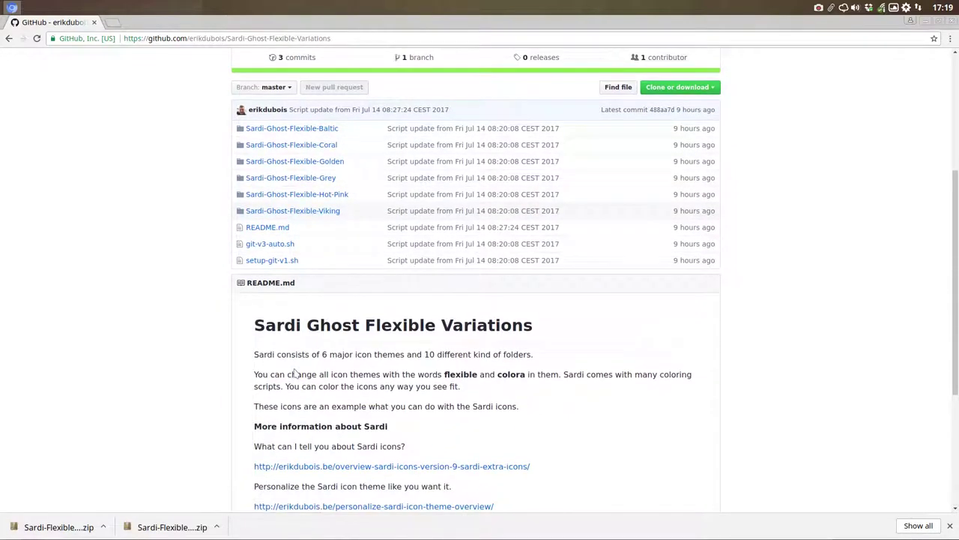
scroll(296, 373, down, 2)
scroll(296, 372, up, 8)
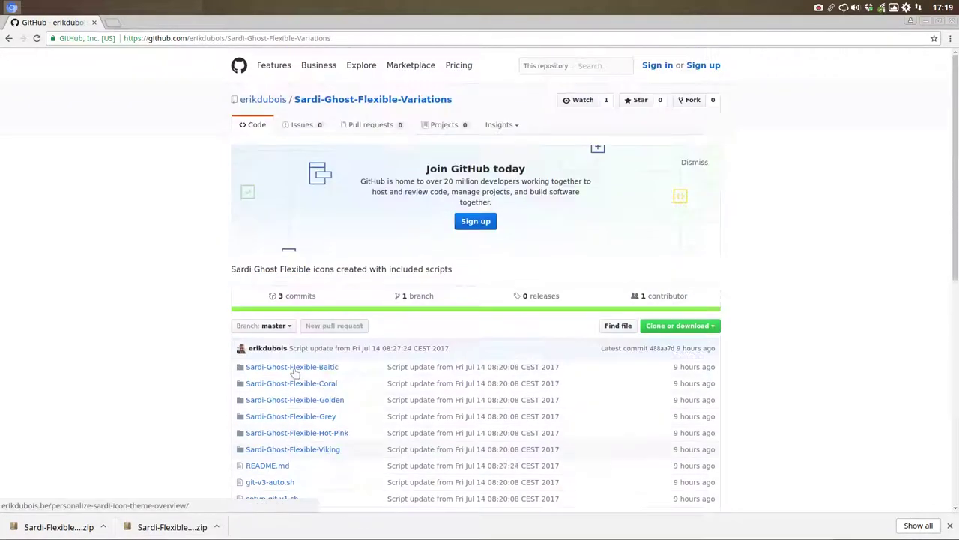
scroll(293, 420, down, 10)
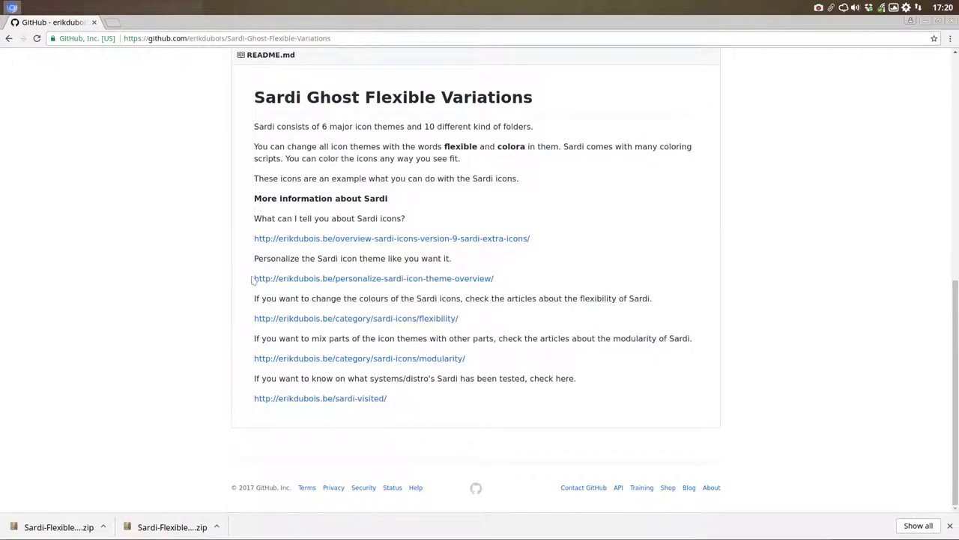
click(926, 21)
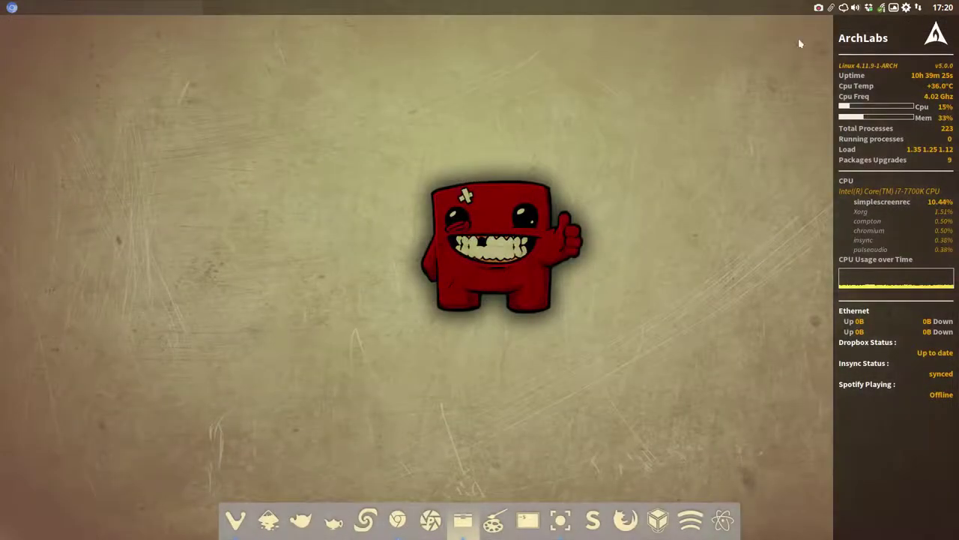
click(12, 8)
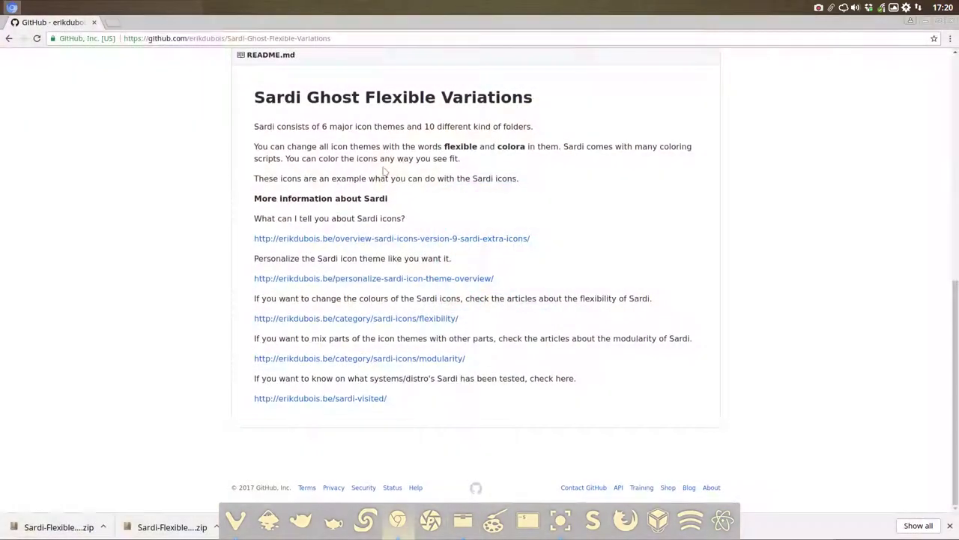
scroll(460, 189, up, 15)
Download the Sardi-Ghost-Flexible-Variations repository as a ZIP and show it in its folder.
click(715, 327)
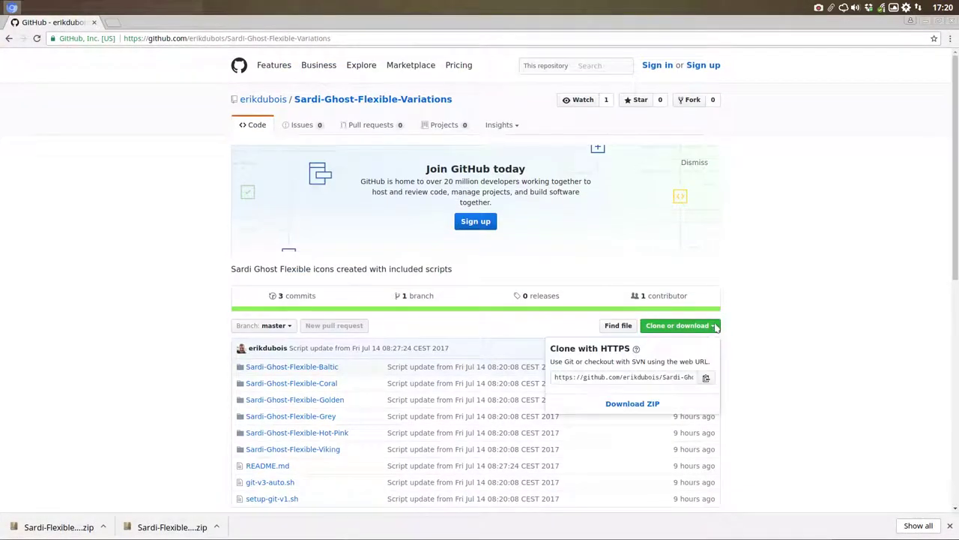
click(649, 403)
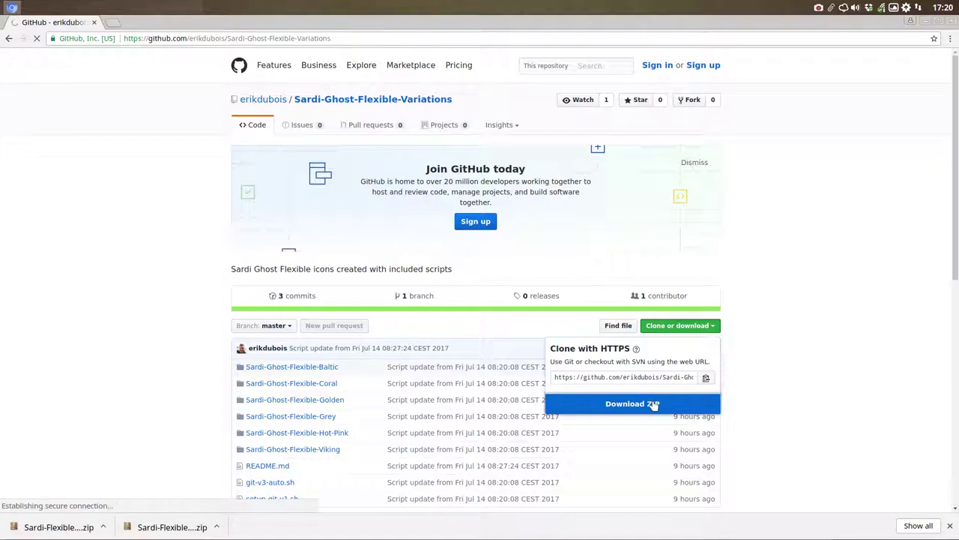
click(103, 527)
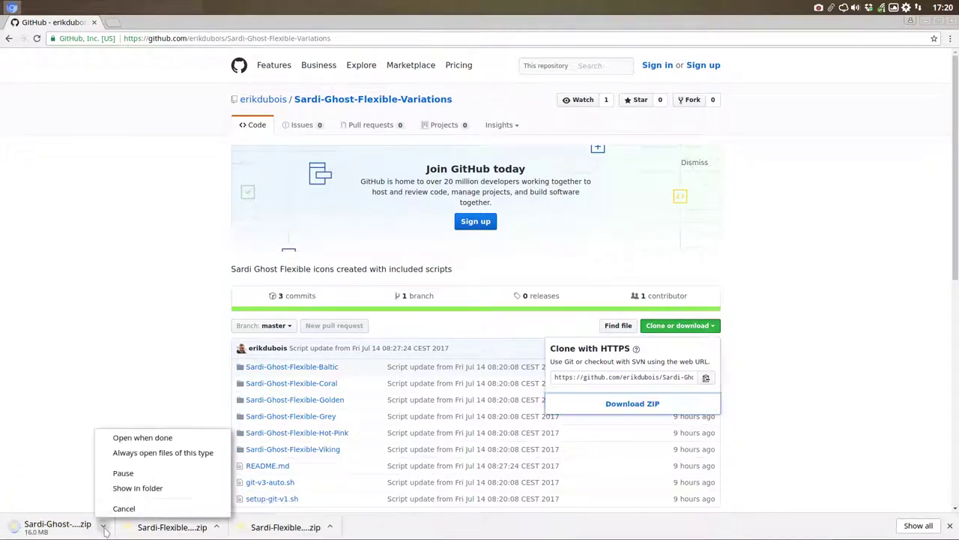
click(140, 494)
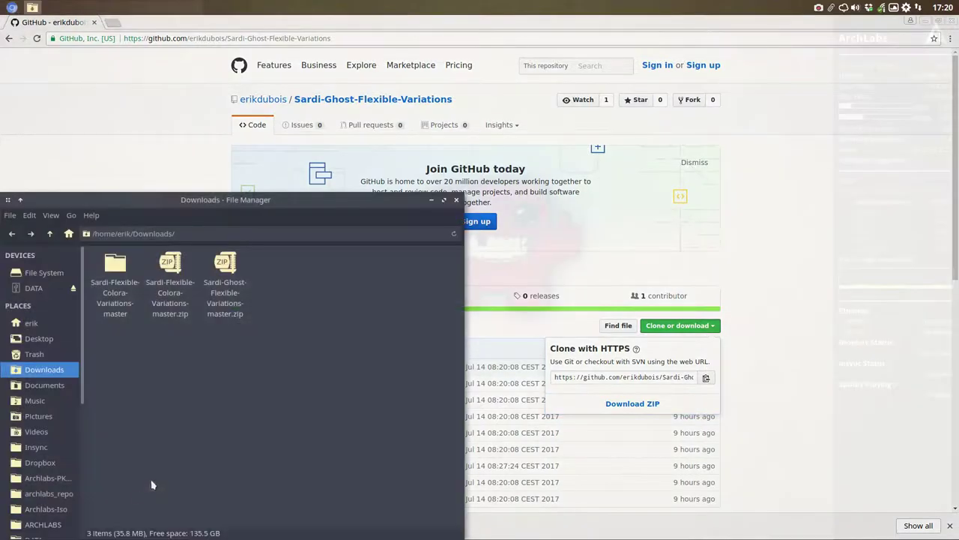
Delete the old Sardi-Flexible-Colora-Variations-master folder and zip, leaving the Ghost zip selected.
click(113, 281)
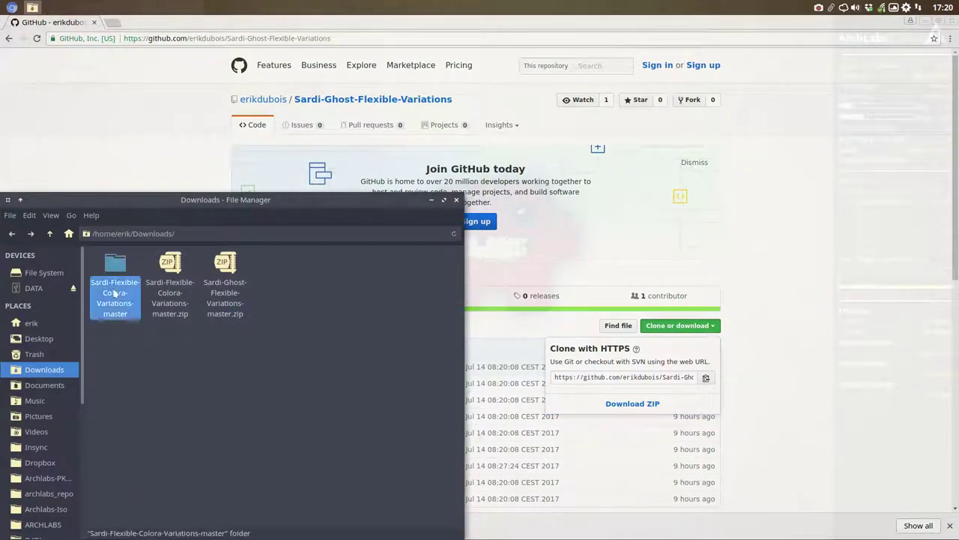
key(Delete)
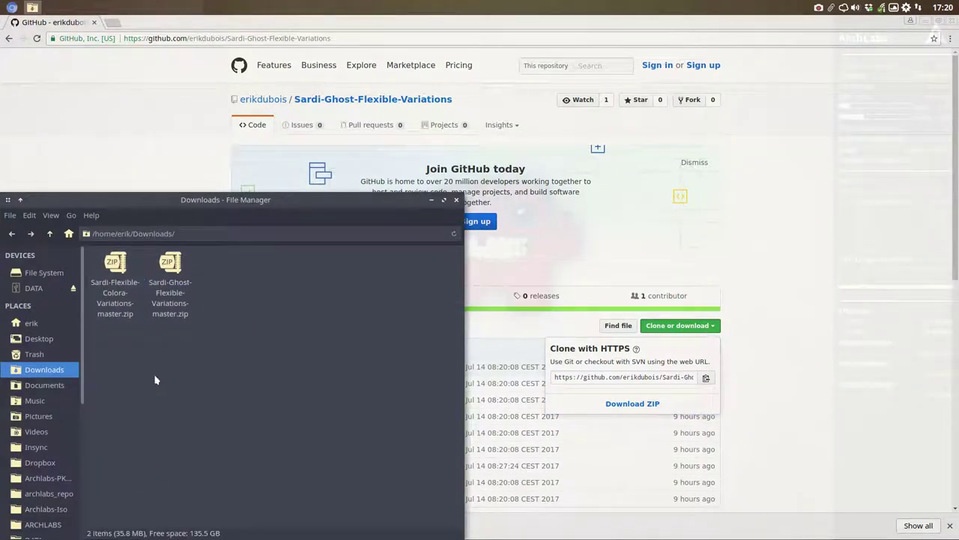
click(112, 268)
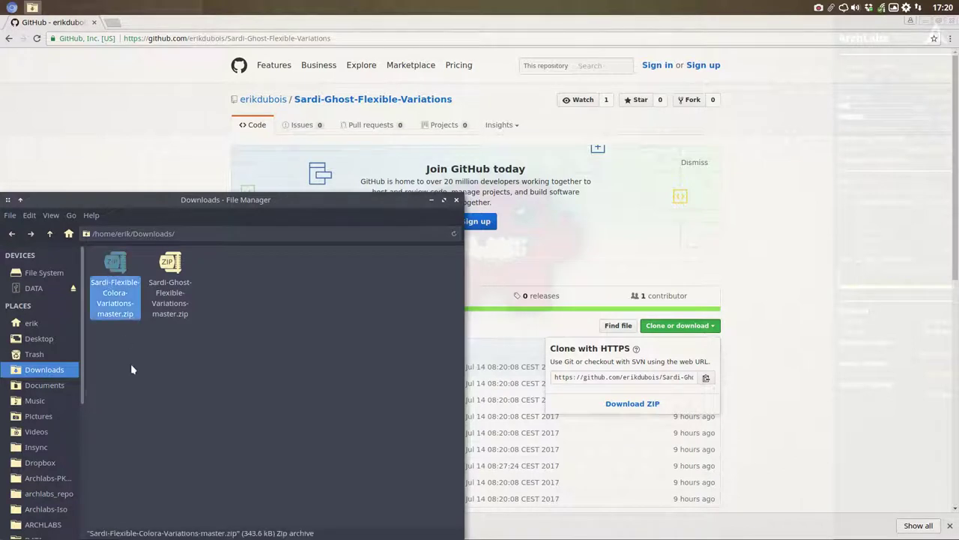
key(Delete)
click(117, 275)
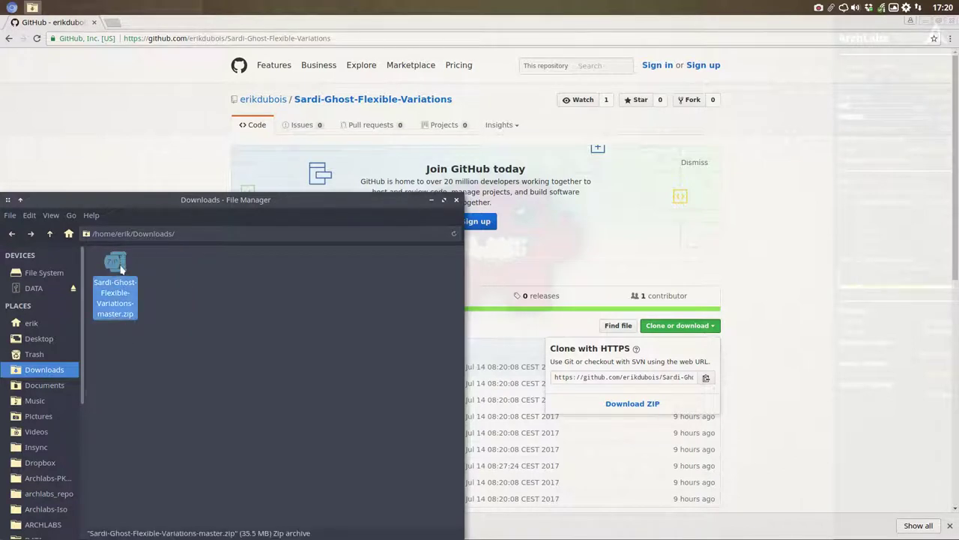
Extract the Ghost zip into Downloads and open the Sardi-Ghost-Flexible-Variations-master folder.
right_click(121, 268)
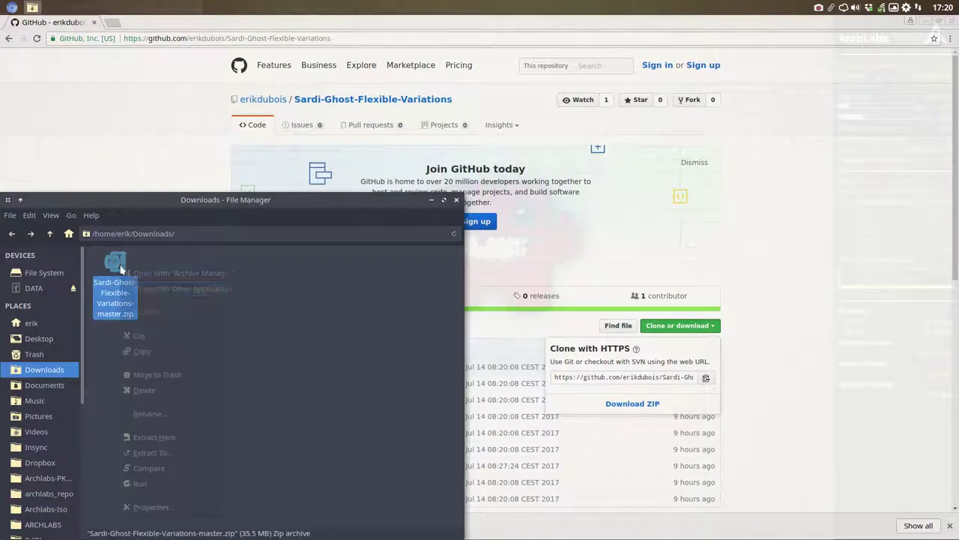
click(191, 437)
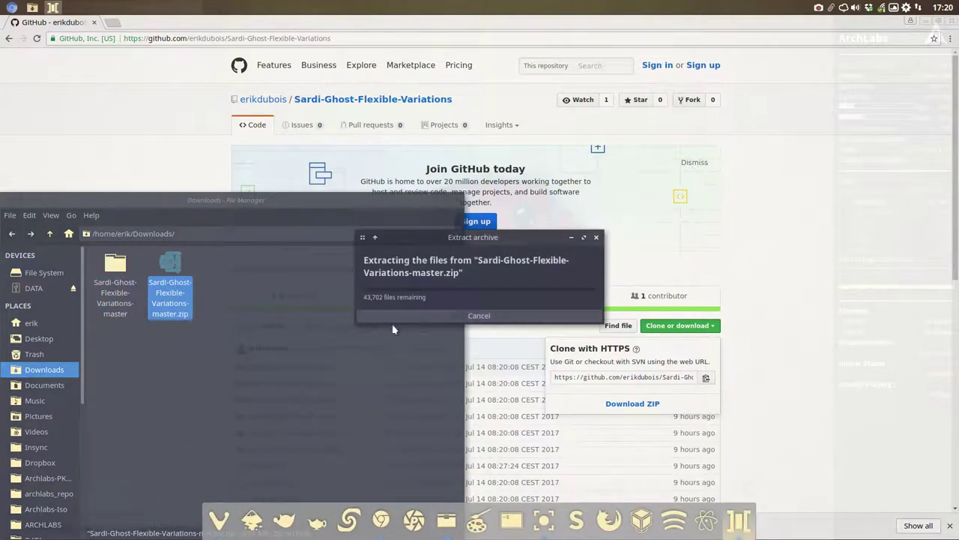
click(268, 364)
double_click(115, 292)
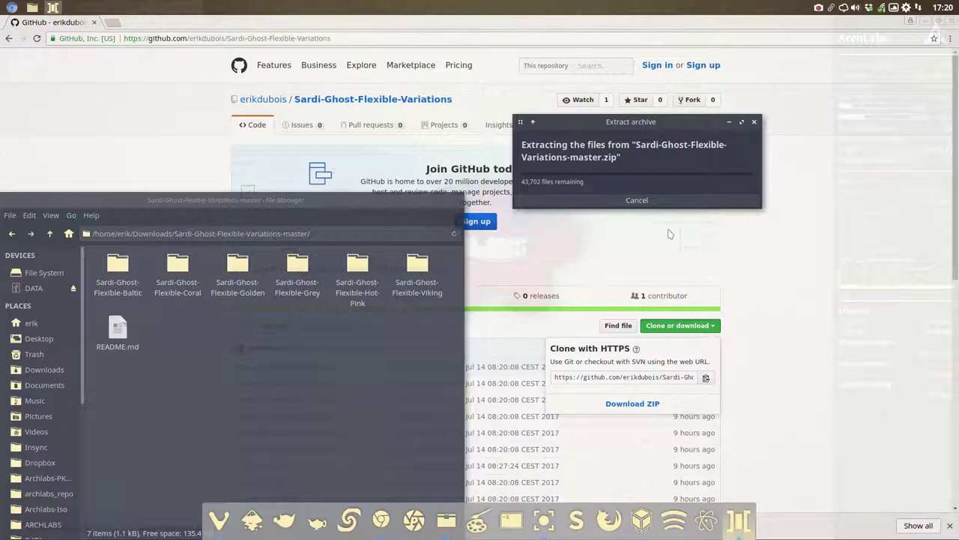
Check the Sardi-Ghost-Flexible-Baltic folder's properties, then close them and clear the selection.
click(284, 392)
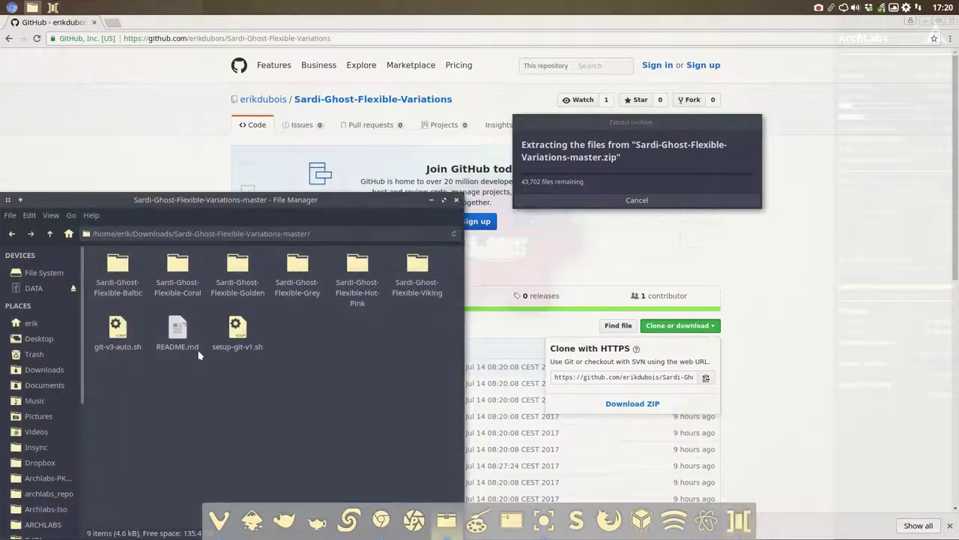
click(117, 274)
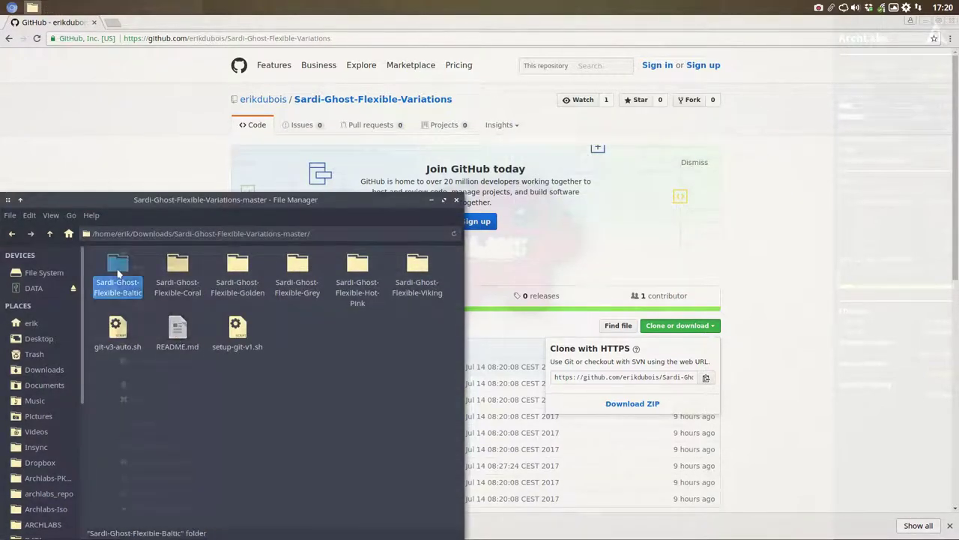
right_click(118, 275)
click(166, 532)
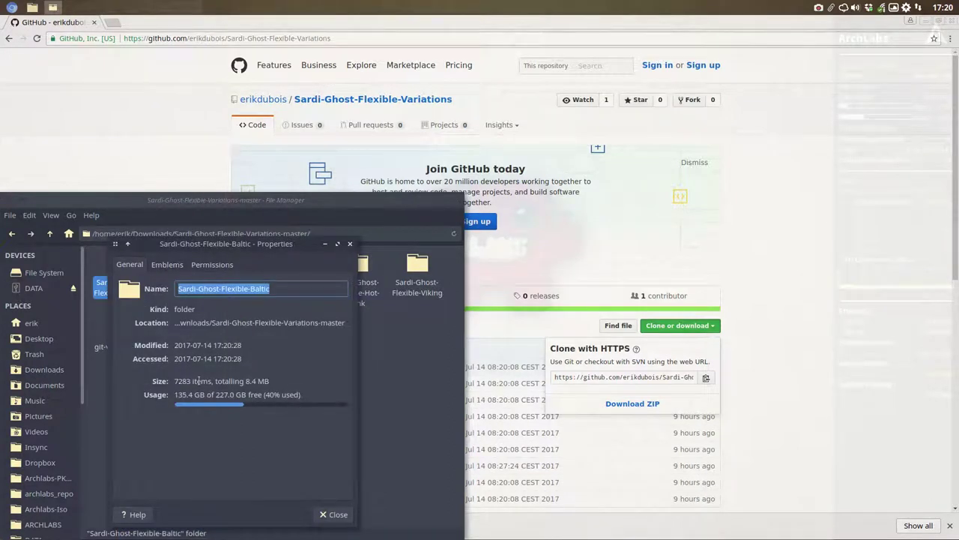
click(334, 514)
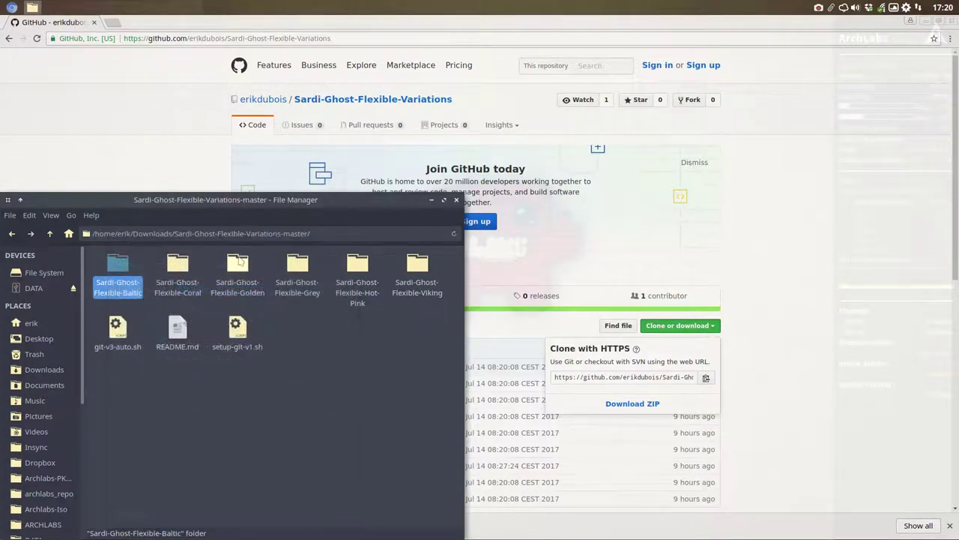
click(412, 424)
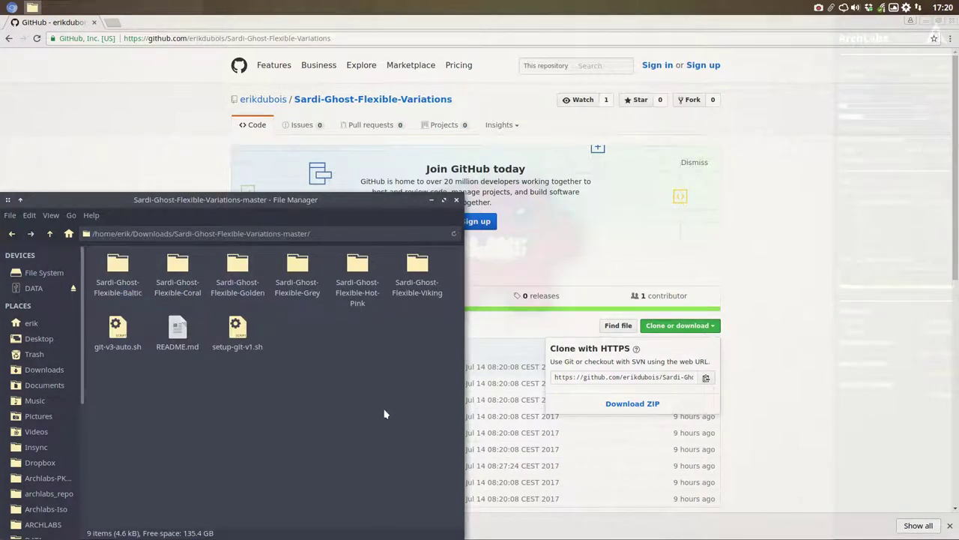
Delete the two setup scripts and README.md from the extracted folder.
click(105, 271)
click(114, 379)
drag(117, 382, 286, 318)
key(Delete)
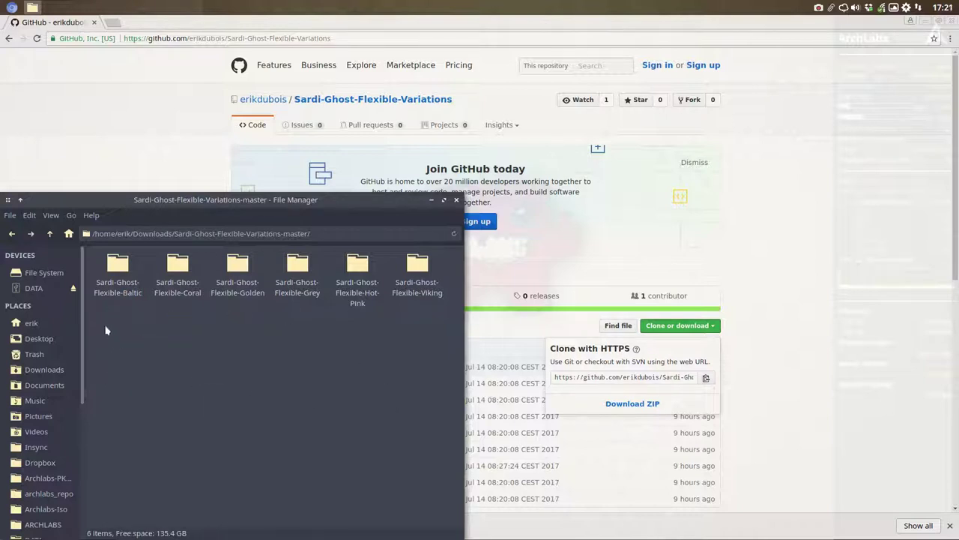
Move all six Sardi-Ghost-Flexible colour folders onto .icons in the sidebar.
drag(105, 329, 457, 298)
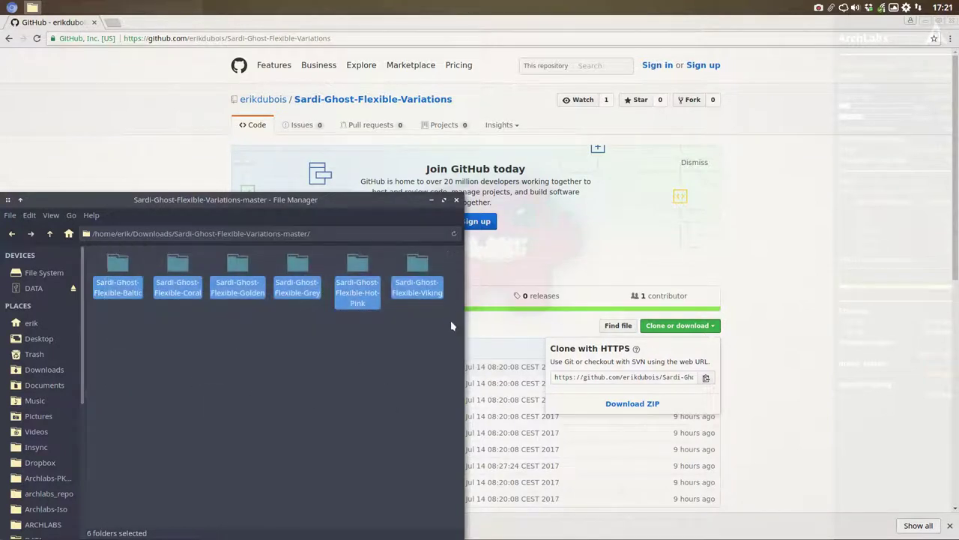
drag(357, 269, 36, 387)
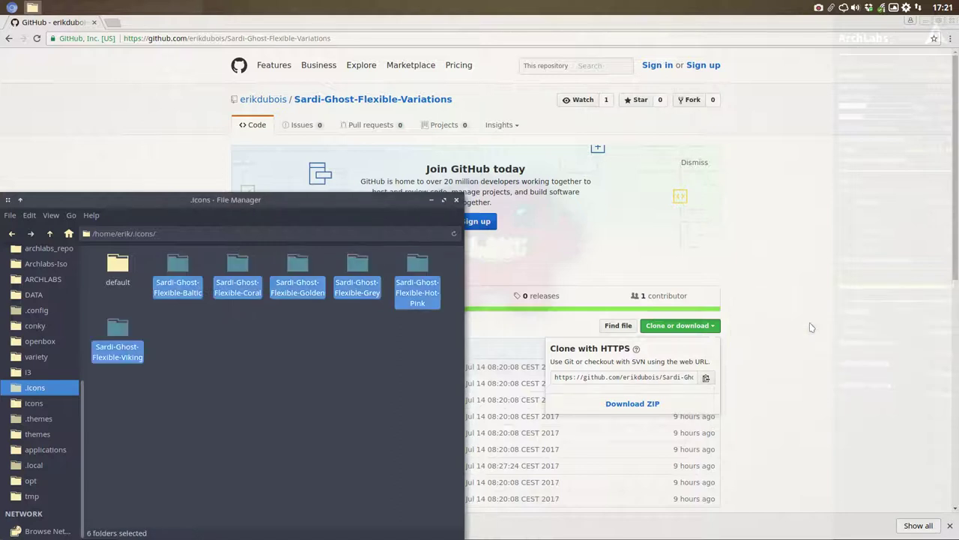
click(298, 349)
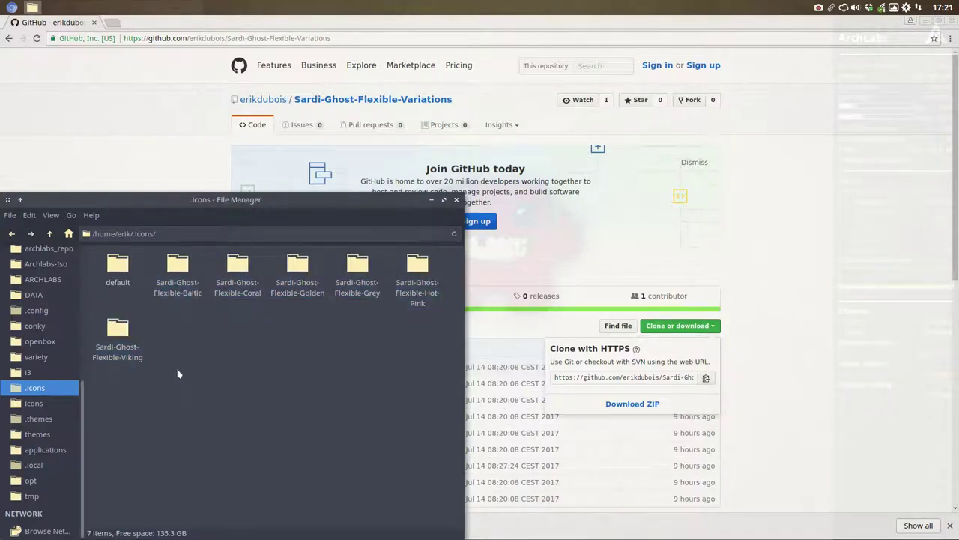